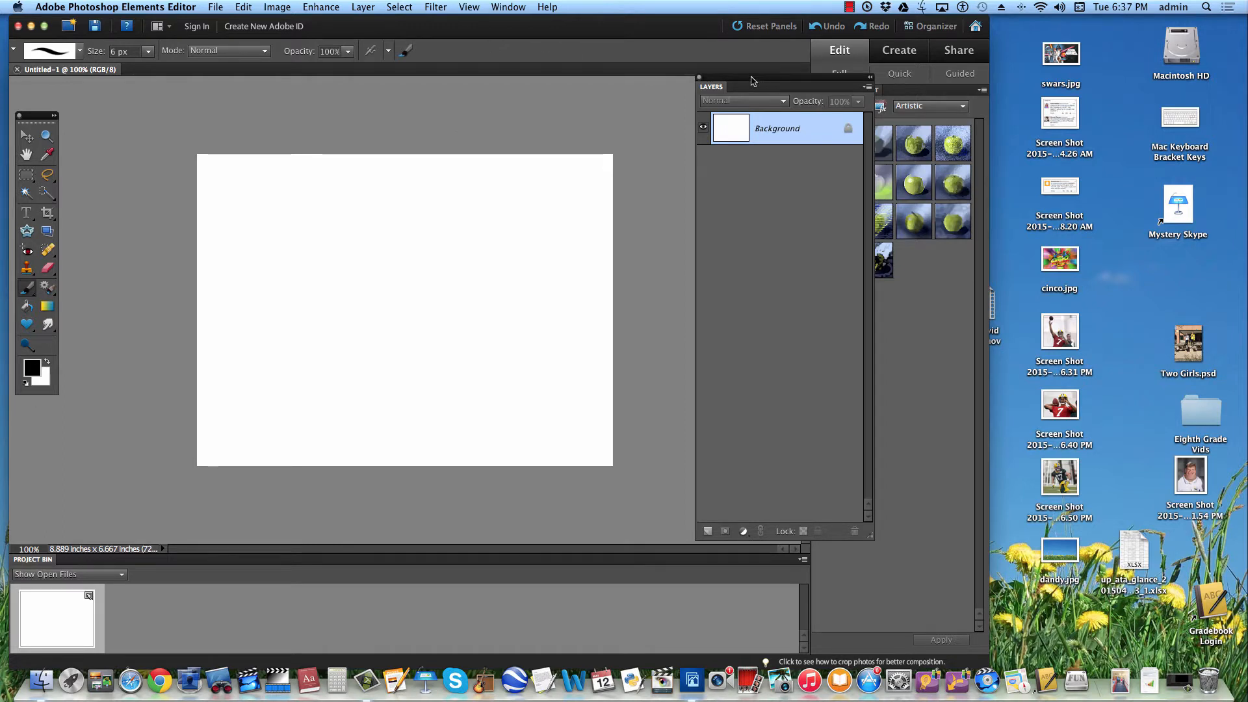
{"action": "left_click_drag", "start_coordinate": [752, 81], "coordinate": [780, 94]}
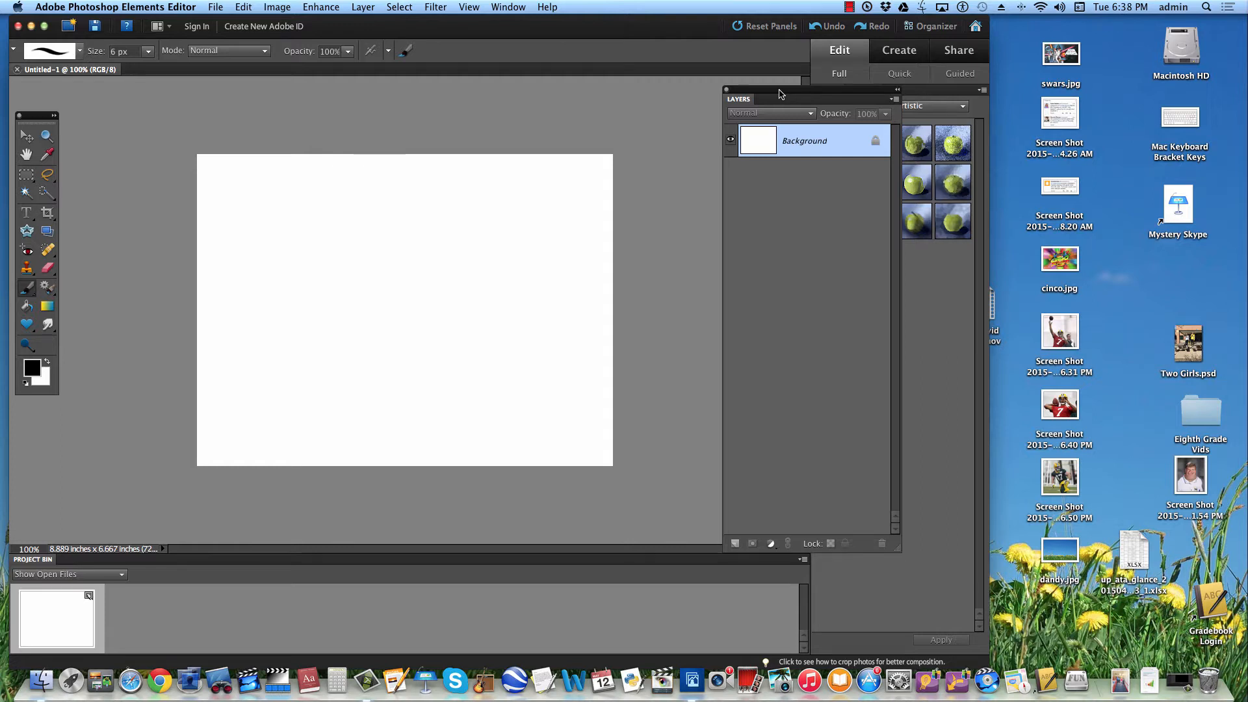
{"action": "left_click_drag", "start_coordinate": [780, 93], "coordinate": [748, 108]}
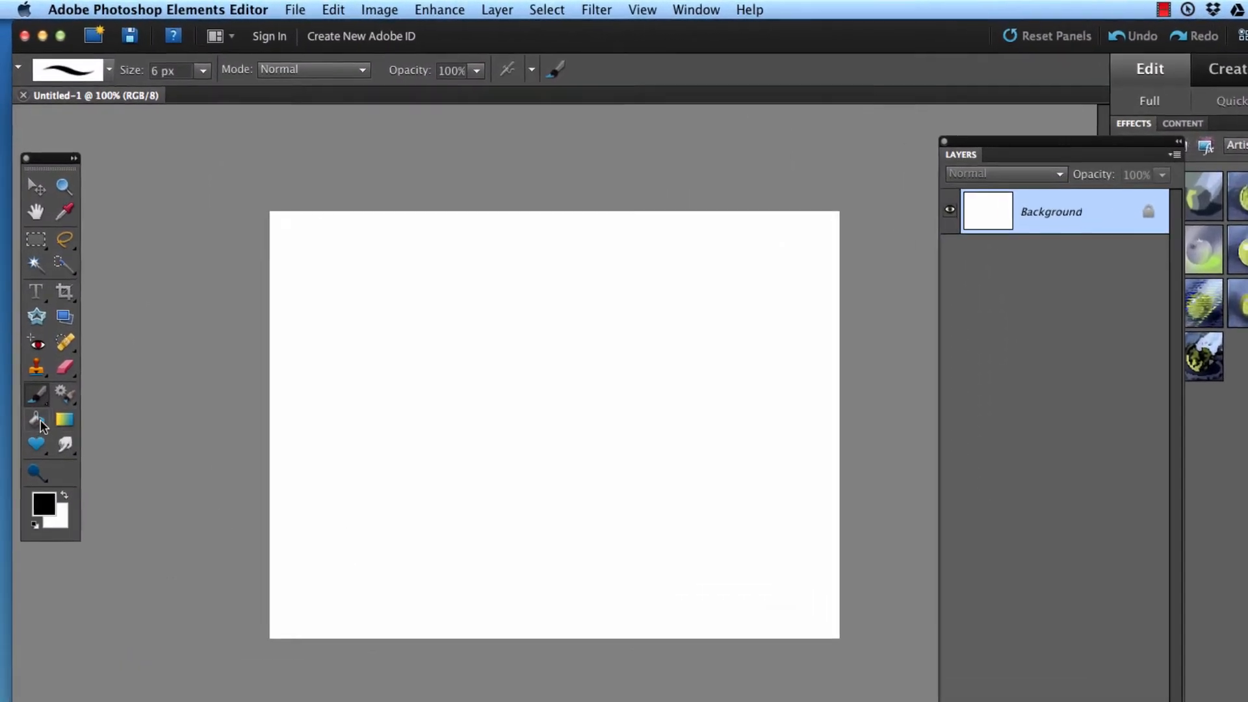
Step: Set the foreground colour to a bright blue (#340ff0) and fill the white background with it using the Paint Bucket
{"action": "left_click", "coordinate": [26, 306]}
{"action": "left_click", "coordinate": [44, 504]}
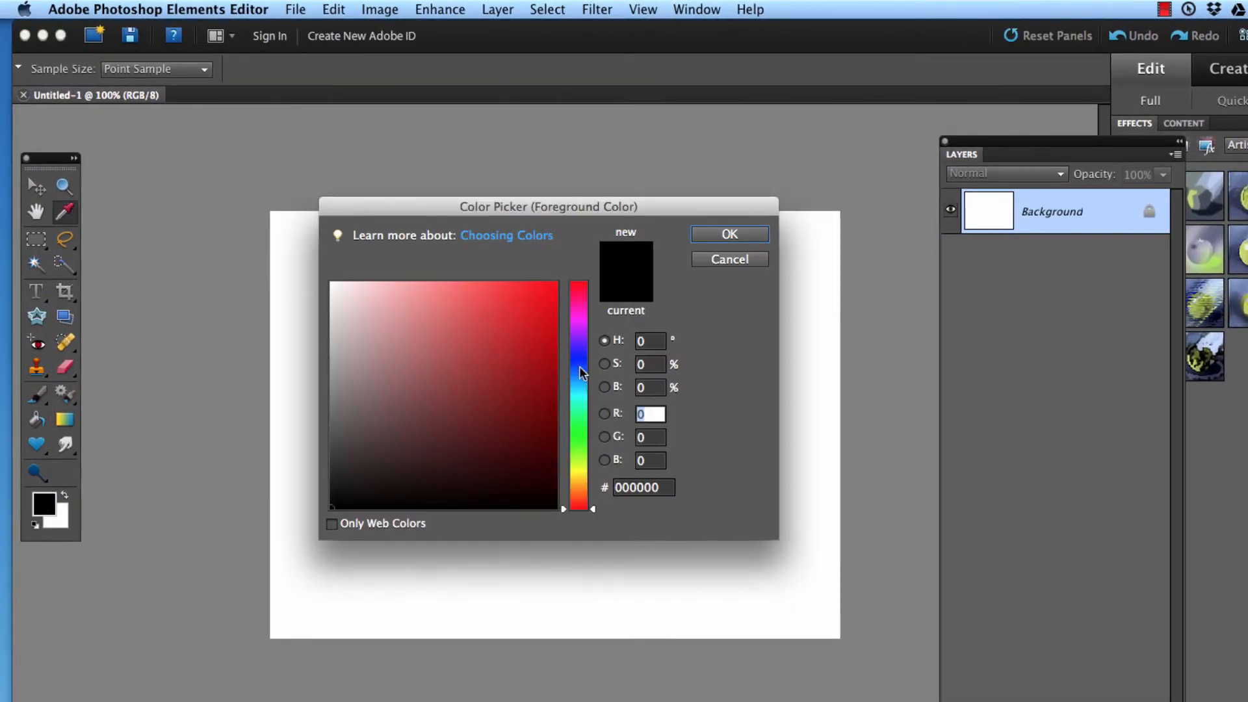
{"action": "left_click", "coordinate": [572, 349]}
{"action": "left_click", "coordinate": [544, 295]}
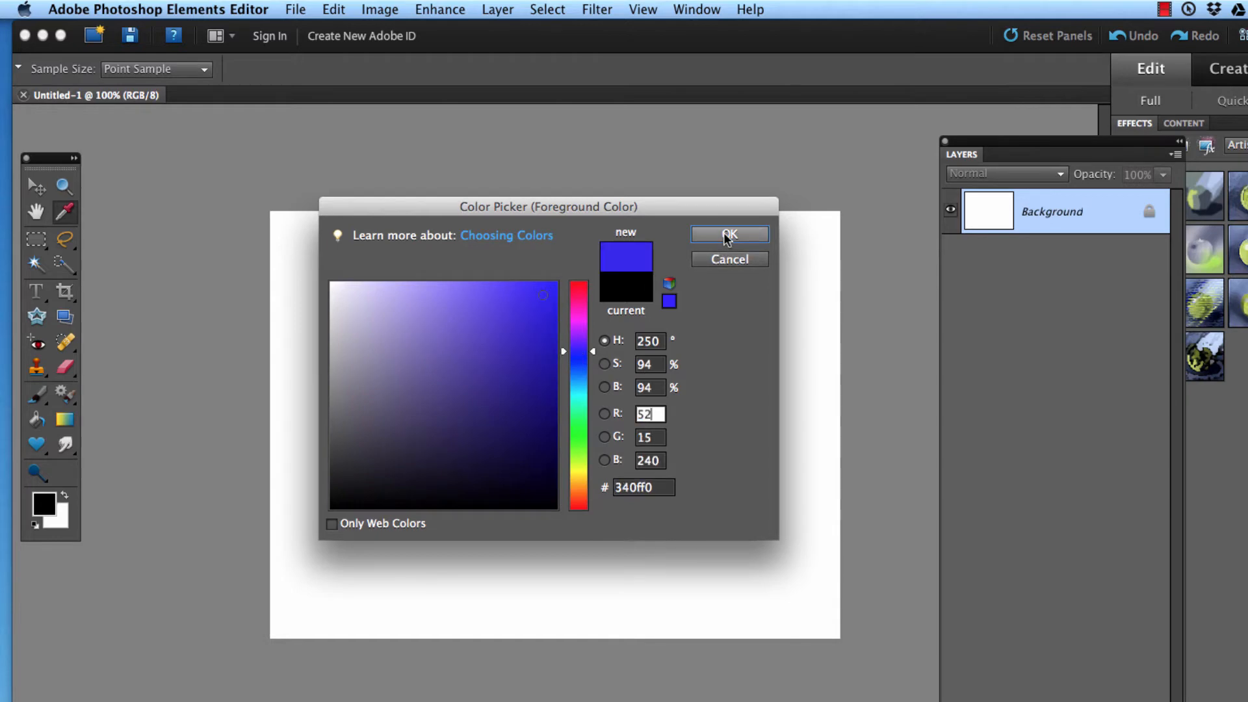
{"action": "left_click", "coordinate": [729, 234]}
{"action": "left_click", "coordinate": [510, 376]}
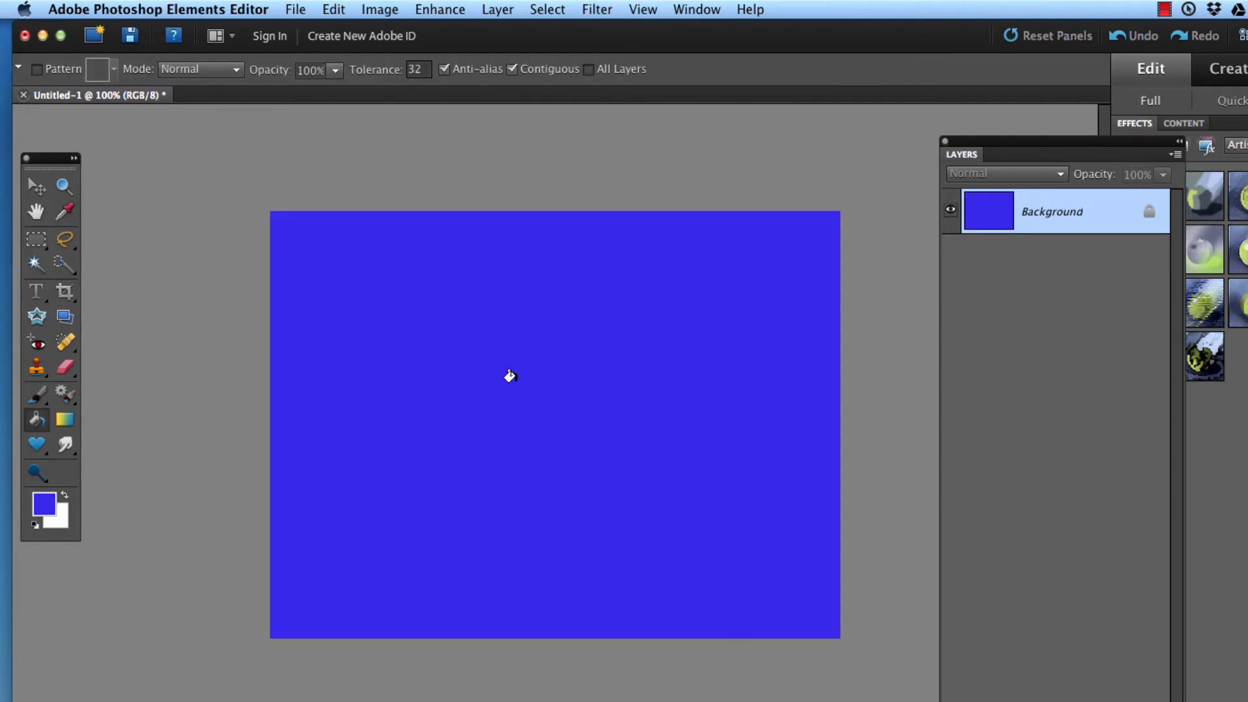
Step: Reposition and shorten the floating Layers panel, and add a new blank layer above the background
{"action": "left_click_drag", "start_coordinate": [1012, 140], "coordinate": [1004, 173]}
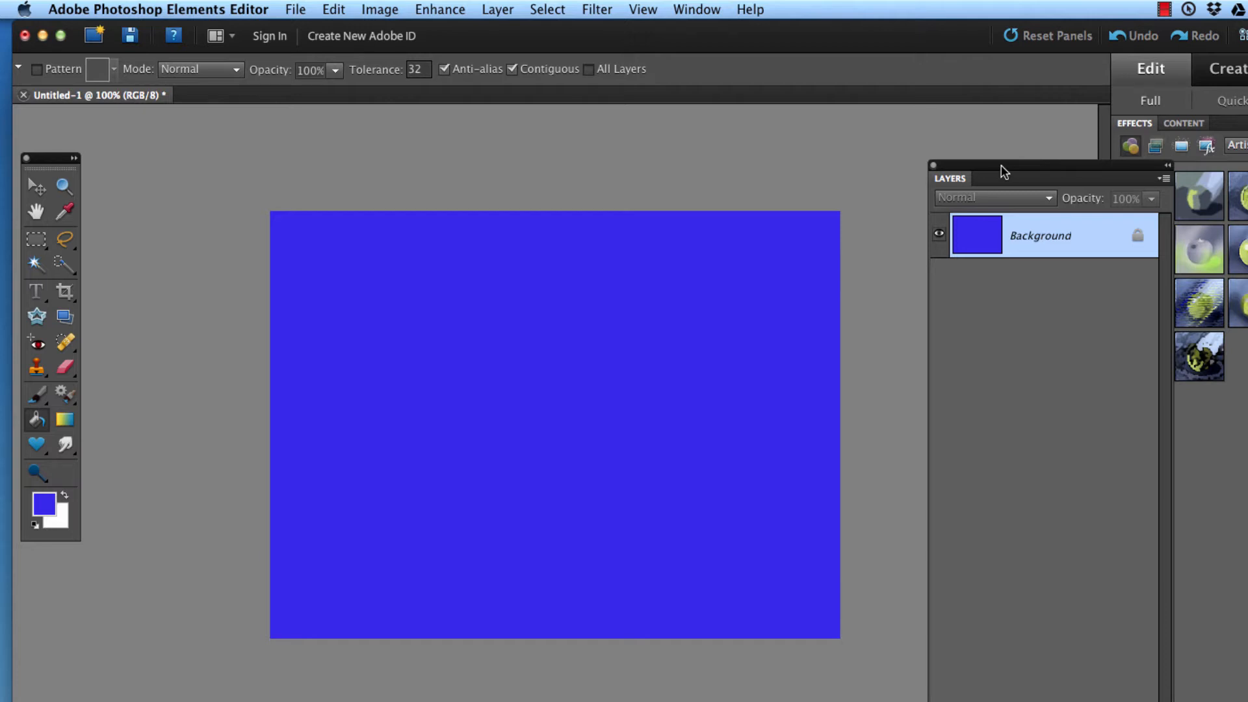
{"action": "mouse_move", "coordinate": [1005, 172]}
{"action": "left_mouse_down"}
{"action": "mouse_move", "coordinate": [980, 181]}
{"action": "mouse_move", "coordinate": [992, 169]}
{"action": "left_mouse_up"}
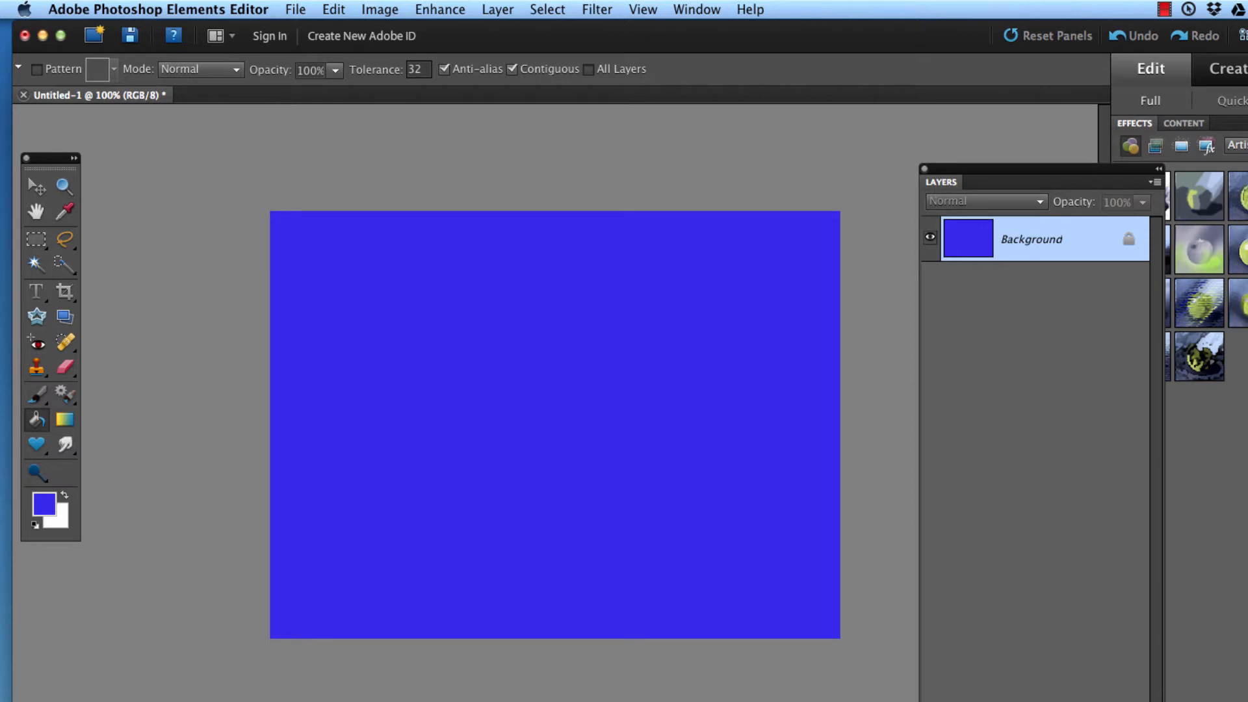
{"action": "left_click_drag", "start_coordinate": [1158, 701], "coordinate": [1137, 663]}
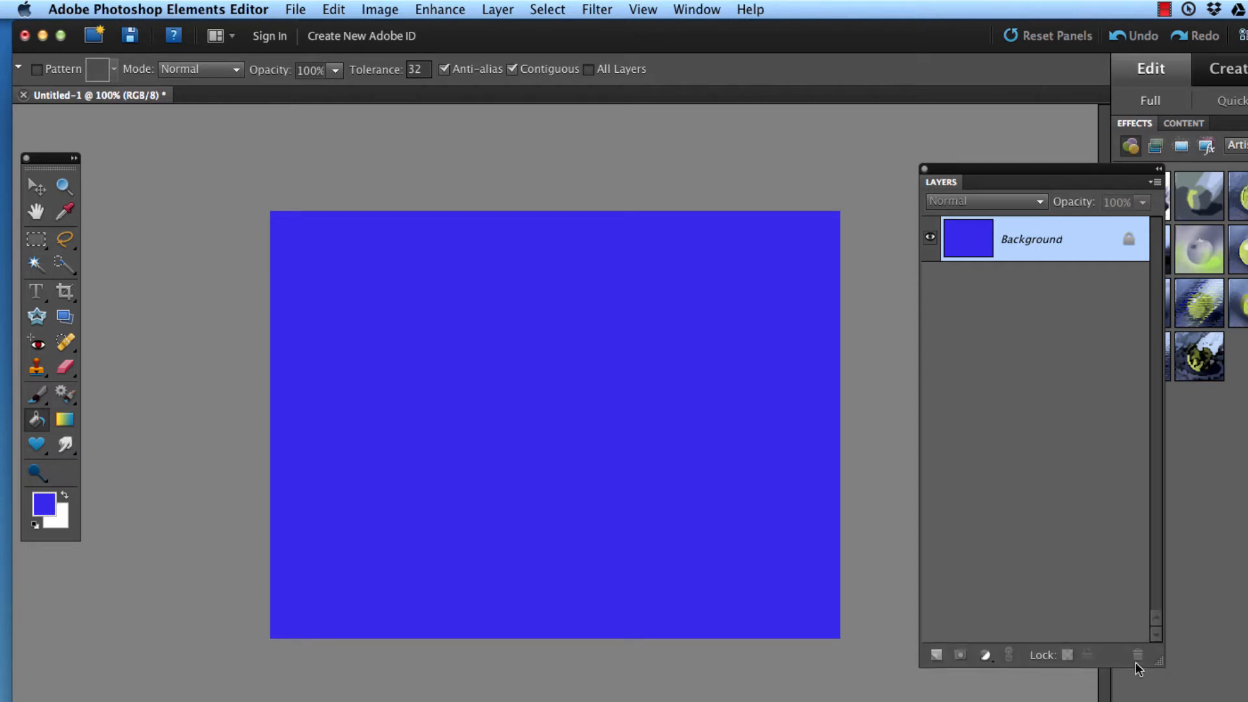
{"action": "left_click", "coordinate": [936, 655]}
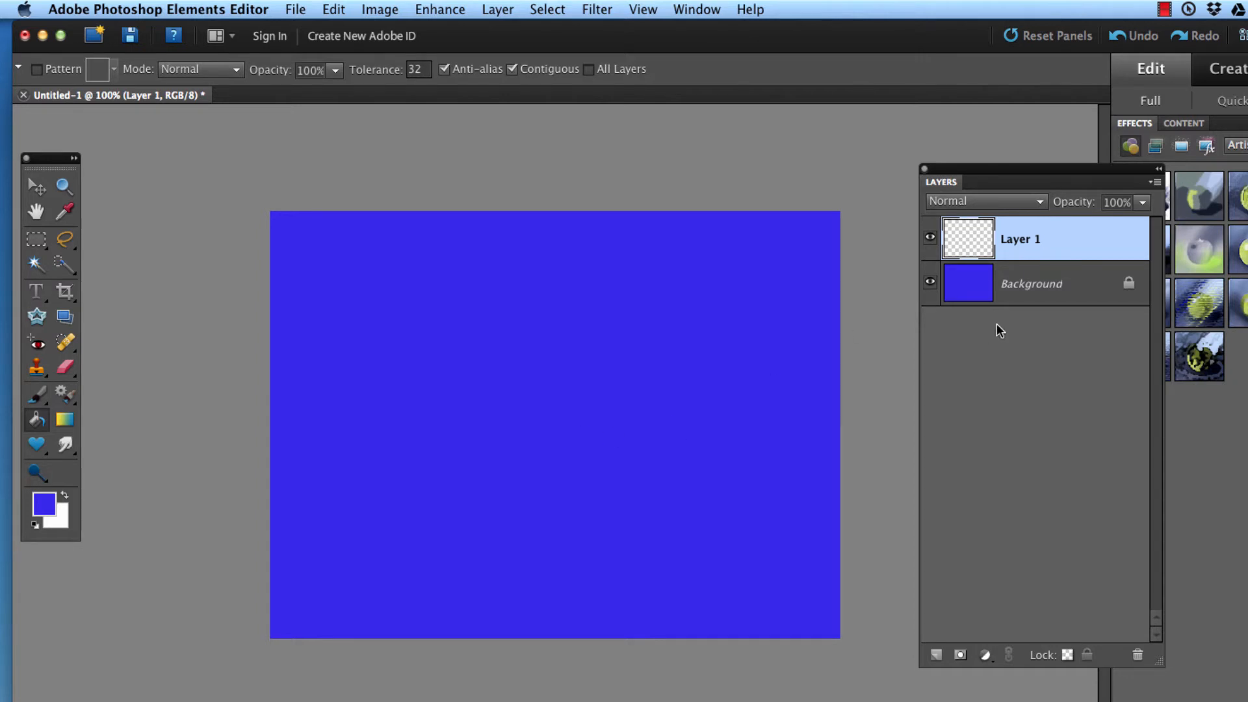
{"action": "left_click", "coordinate": [1165, 11]}
{"action": "left_click", "coordinate": [1169, 47]}
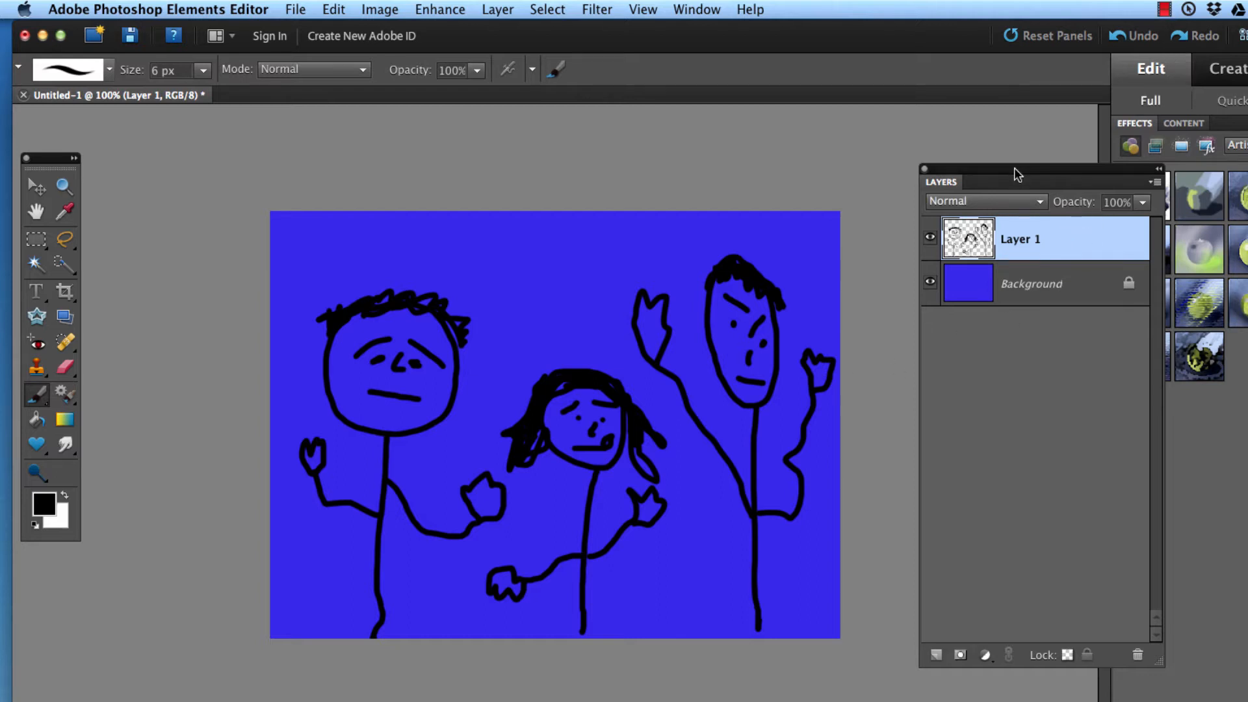
{"action": "left_click_drag", "start_coordinate": [1014, 170], "coordinate": [979, 206]}
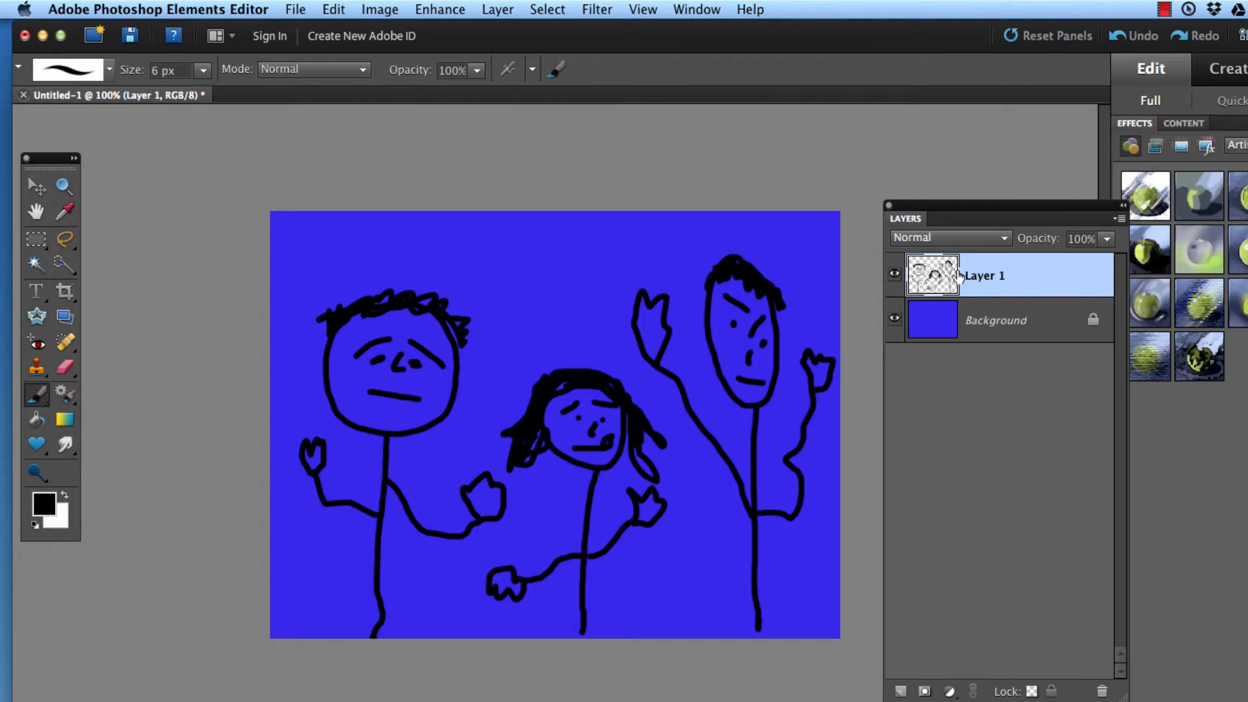
Step: Duplicate Layer 1 within the same document under the default name, and hide the original Layer 1
{"action": "right_click", "coordinate": [1000, 269]}
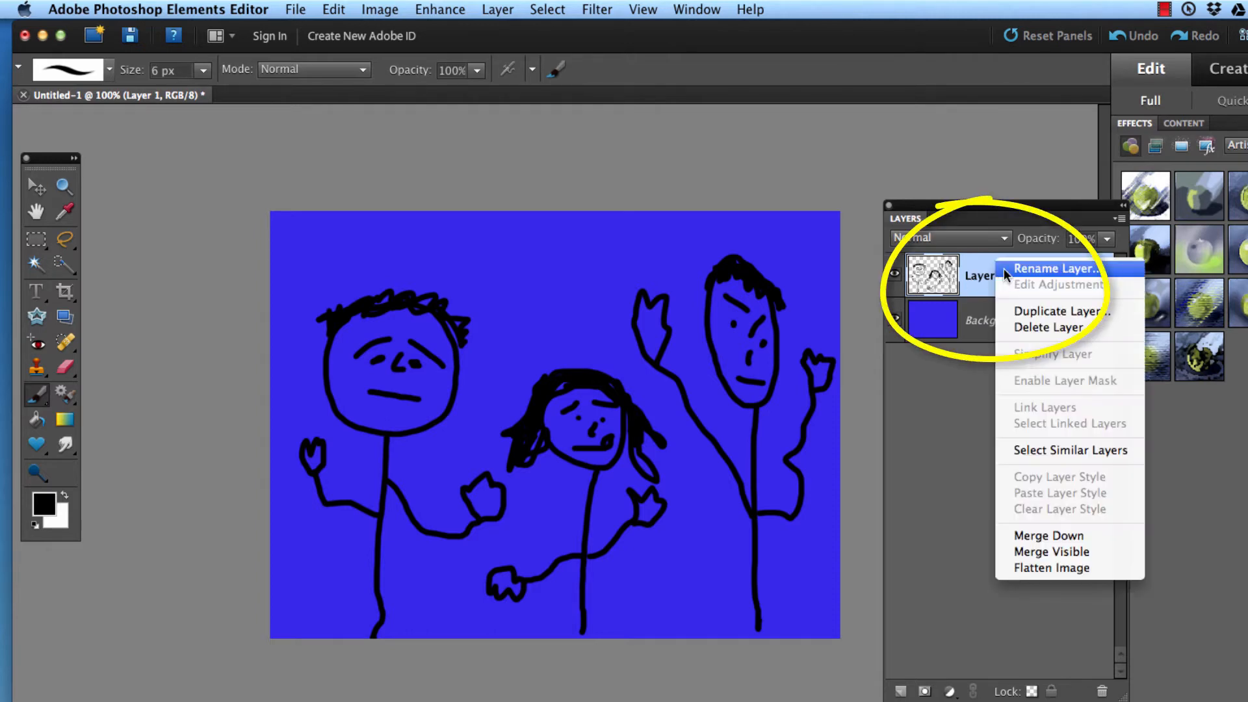
{"action": "left_click", "coordinate": [1013, 311]}
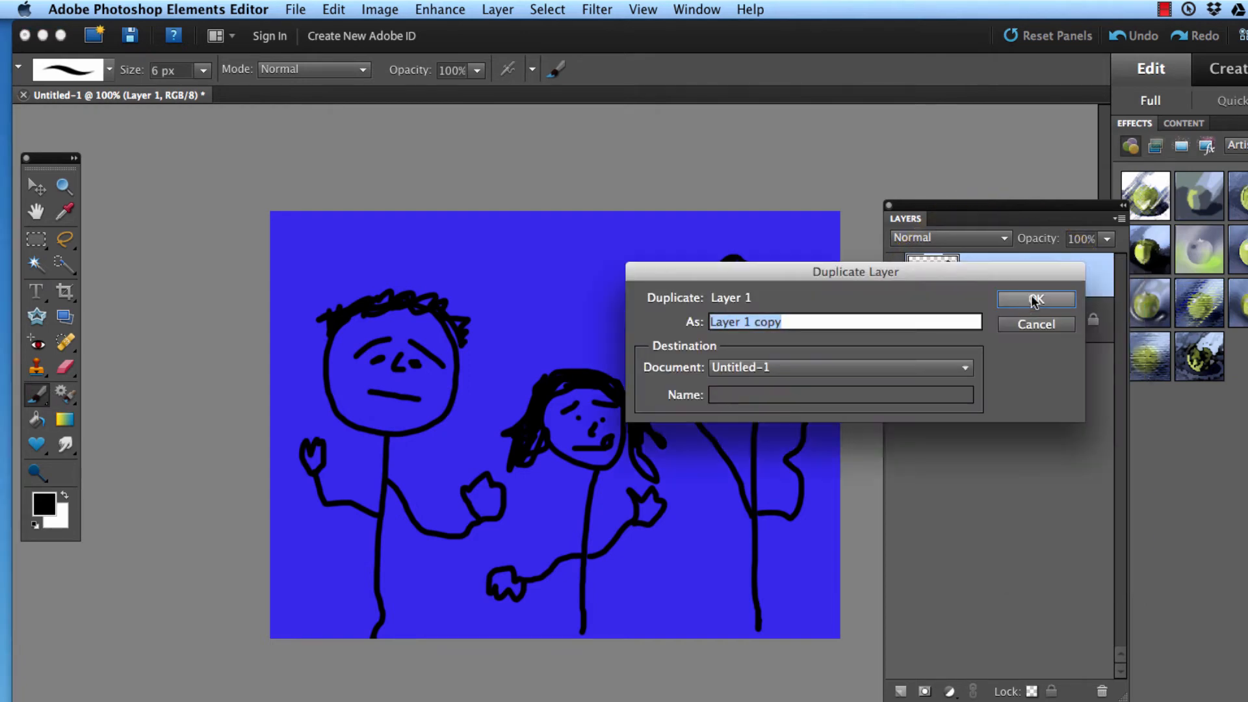
{"action": "left_click", "coordinate": [1036, 299]}
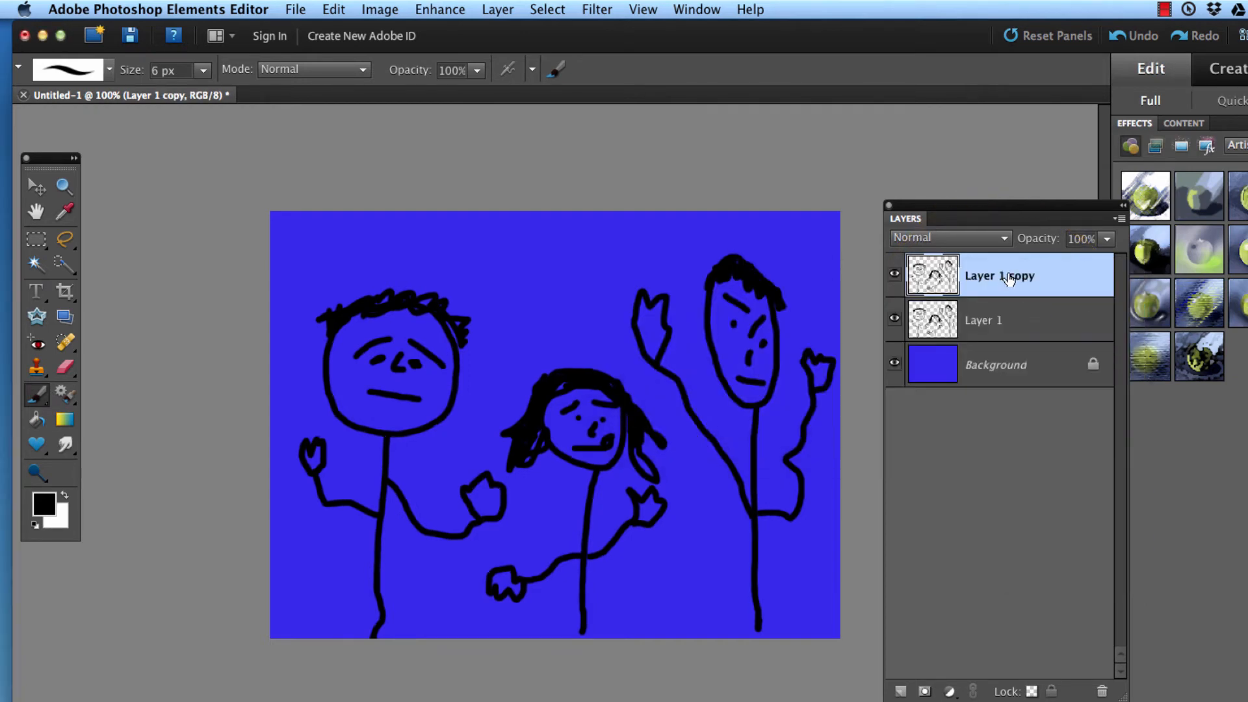
{"action": "left_click", "coordinate": [895, 320]}
Step: Erase the arms and hands of all three stick figures on Layer 1 copy with a 45 px Eraser
{"action": "left_click", "coordinate": [65, 366]}
{"action": "key", "text": "bracketright"}
{"action": "key", "text": "bracketright"}
{"action": "key", "text": "bracketright"}
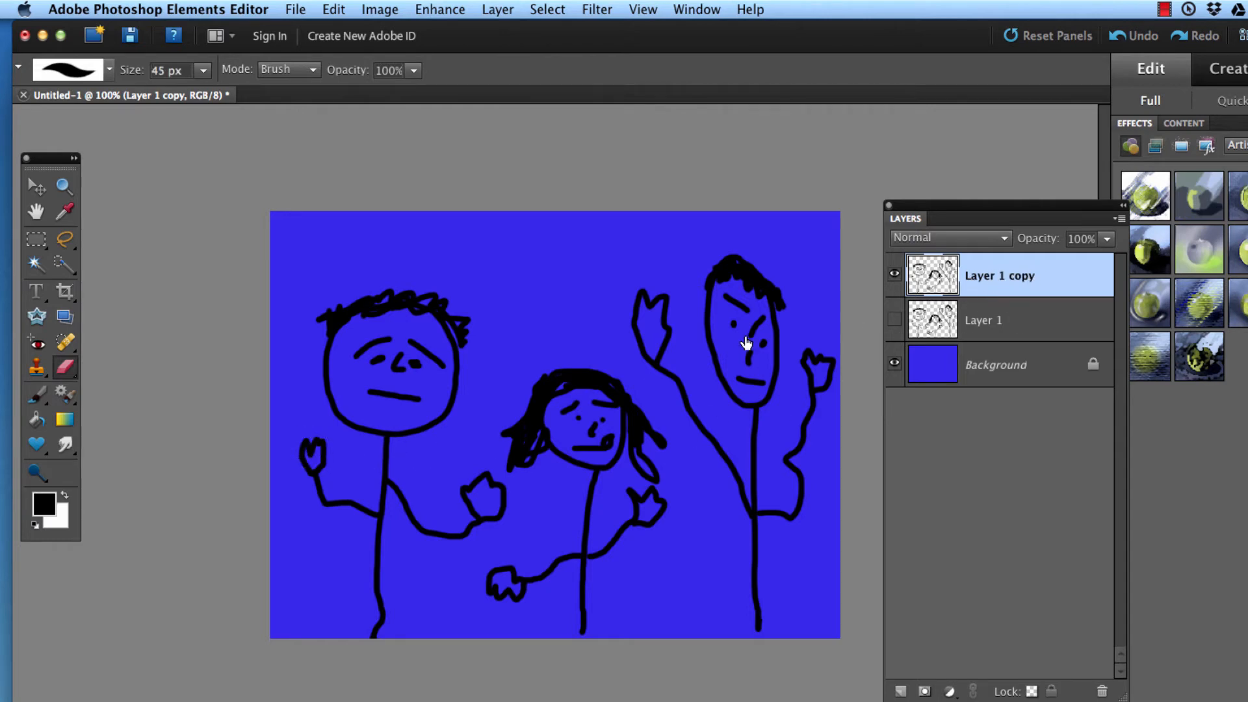
{"action": "mouse_move", "coordinate": [311, 442]}
{"action": "left_mouse_down"}
{"action": "mouse_move", "coordinate": [314, 490]}
{"action": "mouse_move", "coordinate": [357, 514]}
{"action": "left_mouse_up"}
{"action": "mouse_move", "coordinate": [432, 499]}
{"action": "left_mouse_down"}
{"action": "mouse_move", "coordinate": [393, 484]}
{"action": "mouse_move", "coordinate": [452, 529]}
{"action": "mouse_move", "coordinate": [487, 501]}
{"action": "mouse_move", "coordinate": [468, 496]}
{"action": "mouse_move", "coordinate": [466, 521]}
{"action": "left_mouse_up"}
{"action": "mouse_move", "coordinate": [476, 581]}
{"action": "left_mouse_down"}
{"action": "mouse_move", "coordinate": [531, 577]}
{"action": "mouse_move", "coordinate": [559, 557]}
{"action": "mouse_move", "coordinate": [607, 562]}
{"action": "mouse_move", "coordinate": [632, 500]}
{"action": "left_mouse_up"}
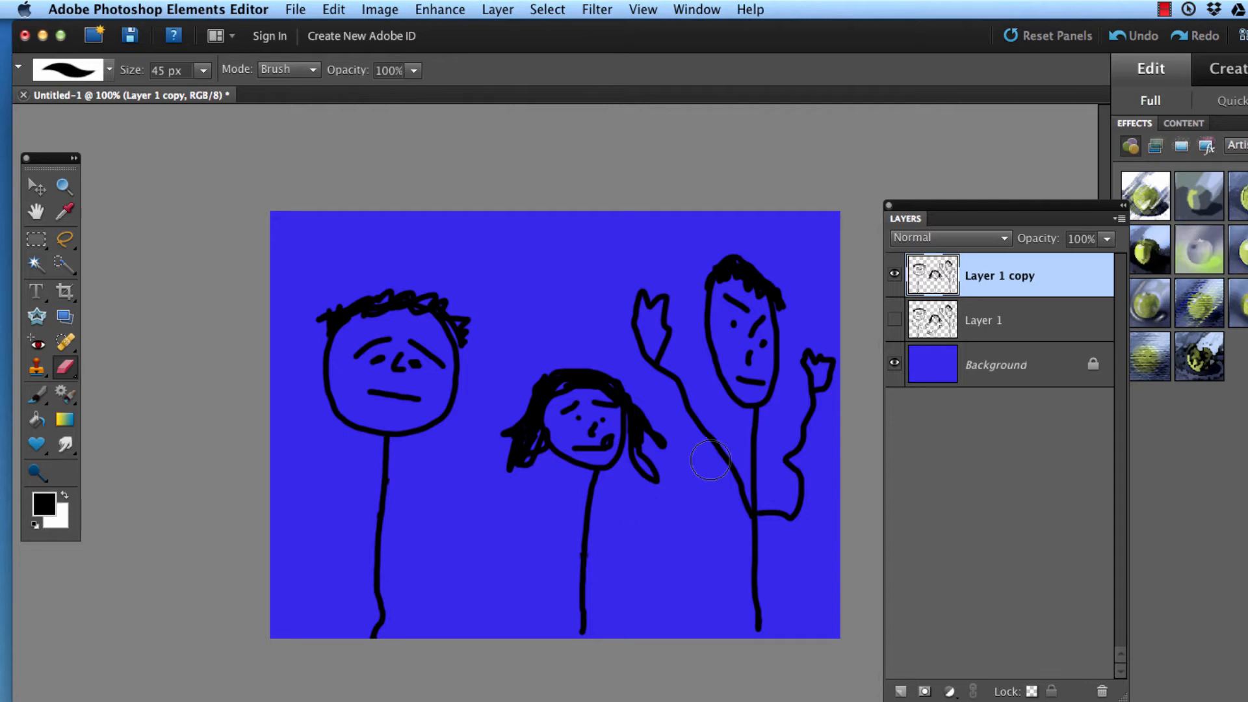
{"action": "mouse_move", "coordinate": [640, 296]}
{"action": "left_mouse_down"}
{"action": "mouse_move", "coordinate": [649, 334]}
{"action": "mouse_move", "coordinate": [726, 509]}
{"action": "mouse_move", "coordinate": [756, 526]}
{"action": "mouse_move", "coordinate": [786, 513]}
{"action": "mouse_move", "coordinate": [808, 477]}
{"action": "mouse_move", "coordinate": [801, 439]}
{"action": "mouse_move", "coordinate": [817, 354]}
{"action": "mouse_move", "coordinate": [789, 460]}
{"action": "left_mouse_up"}
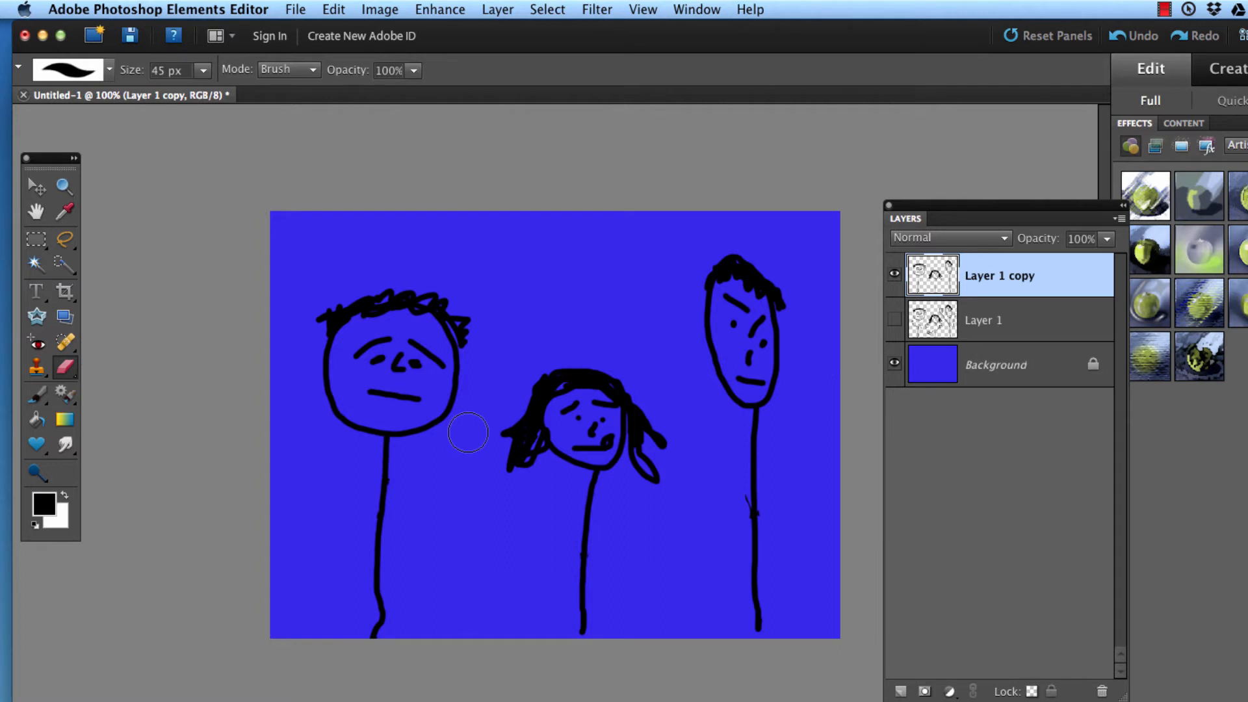
Step: Erase the eyes, eyebrows and mouths of the three figures with a 20 px Eraser, leaving their noses
{"action": "key", "text": "bracketleft"}
{"action": "key", "text": "bracketleft"}
{"action": "key", "text": "bracketleft"}
{"action": "key", "text": "bracketleft"}
{"action": "key", "text": "bracketleft"}
{"action": "key", "text": "bracketleft"}
{"action": "key", "text": "bracketleft"}
{"action": "key", "text": "bracketright"}
{"action": "mouse_move", "coordinate": [369, 361]}
{"action": "left_mouse_down"}
{"action": "mouse_move", "coordinate": [429, 355]}
{"action": "mouse_move", "coordinate": [442, 371]}
{"action": "mouse_move", "coordinate": [416, 341]}
{"action": "mouse_move", "coordinate": [419, 370]}
{"action": "mouse_move", "coordinate": [412, 362]}
{"action": "mouse_move", "coordinate": [368, 393]}
{"action": "mouse_move", "coordinate": [418, 397]}
{"action": "left_mouse_up"}
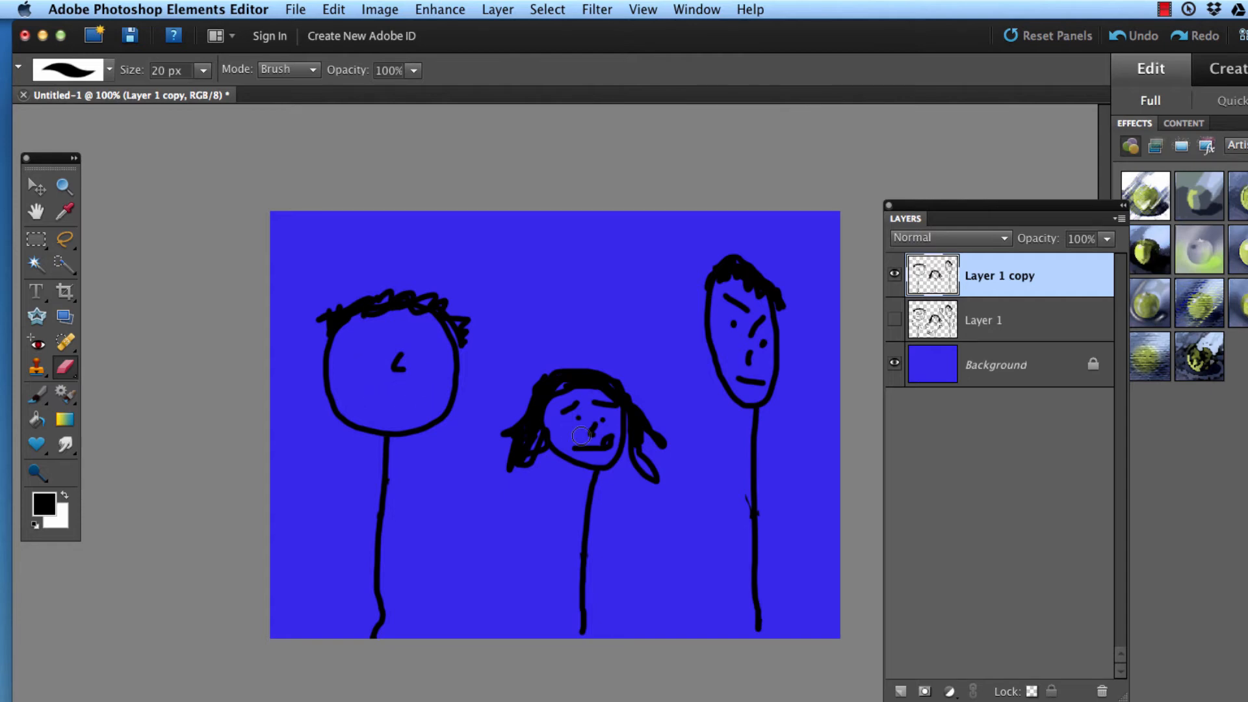
{"action": "mouse_move", "coordinate": [585, 439]}
{"action": "left_mouse_down"}
{"action": "mouse_move", "coordinate": [611, 442]}
{"action": "mouse_move", "coordinate": [576, 449]}
{"action": "mouse_move", "coordinate": [571, 406]}
{"action": "mouse_move", "coordinate": [608, 404]}
{"action": "left_mouse_up"}
{"action": "left_click", "coordinate": [606, 418]}
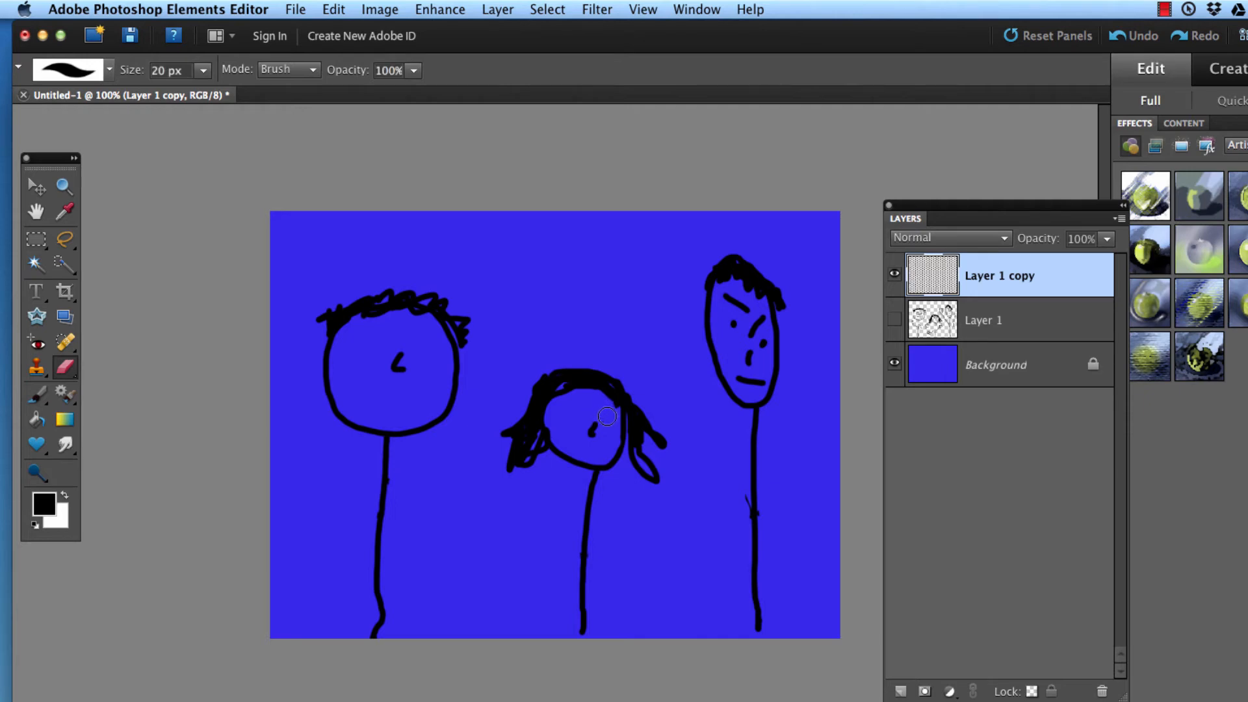
{"action": "mouse_move", "coordinate": [736, 326]}
{"action": "left_mouse_down"}
{"action": "mouse_move", "coordinate": [744, 306]}
{"action": "mouse_move", "coordinate": [725, 298]}
{"action": "mouse_move", "coordinate": [757, 338]}
{"action": "left_mouse_up"}
{"action": "left_click_drag", "start_coordinate": [758, 389], "coordinate": [741, 380]}
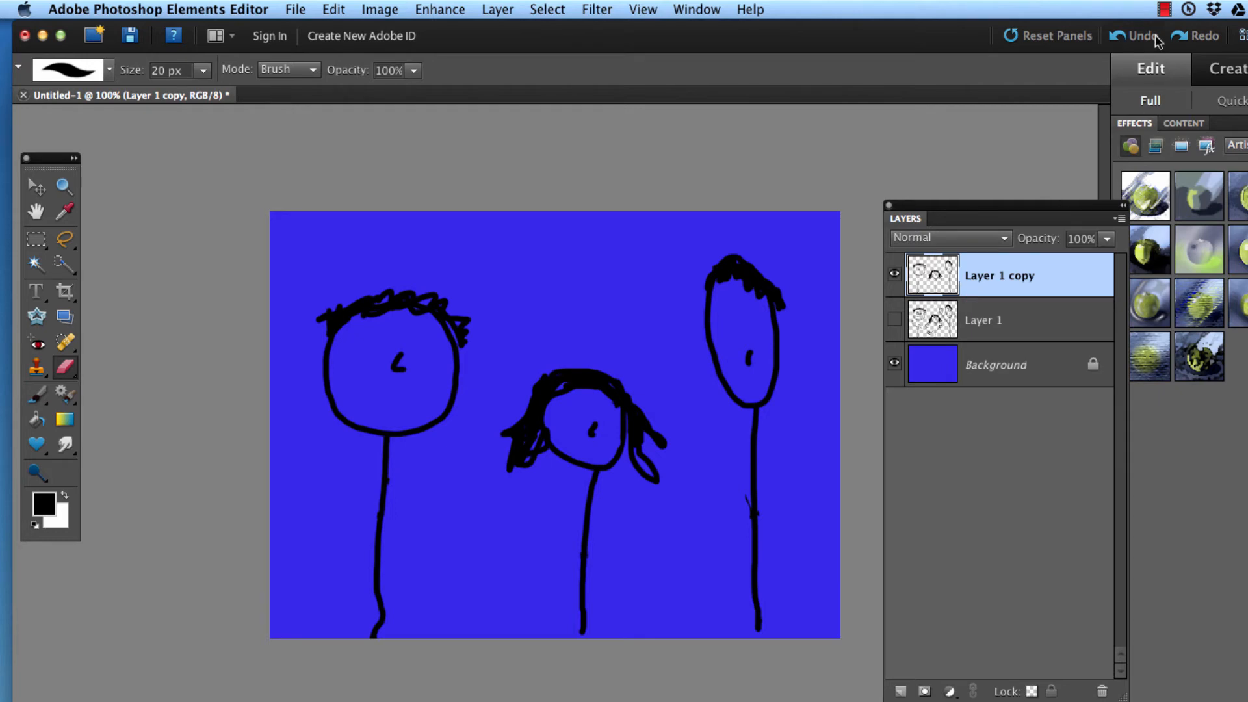
{"action": "left_click", "coordinate": [1164, 8]}
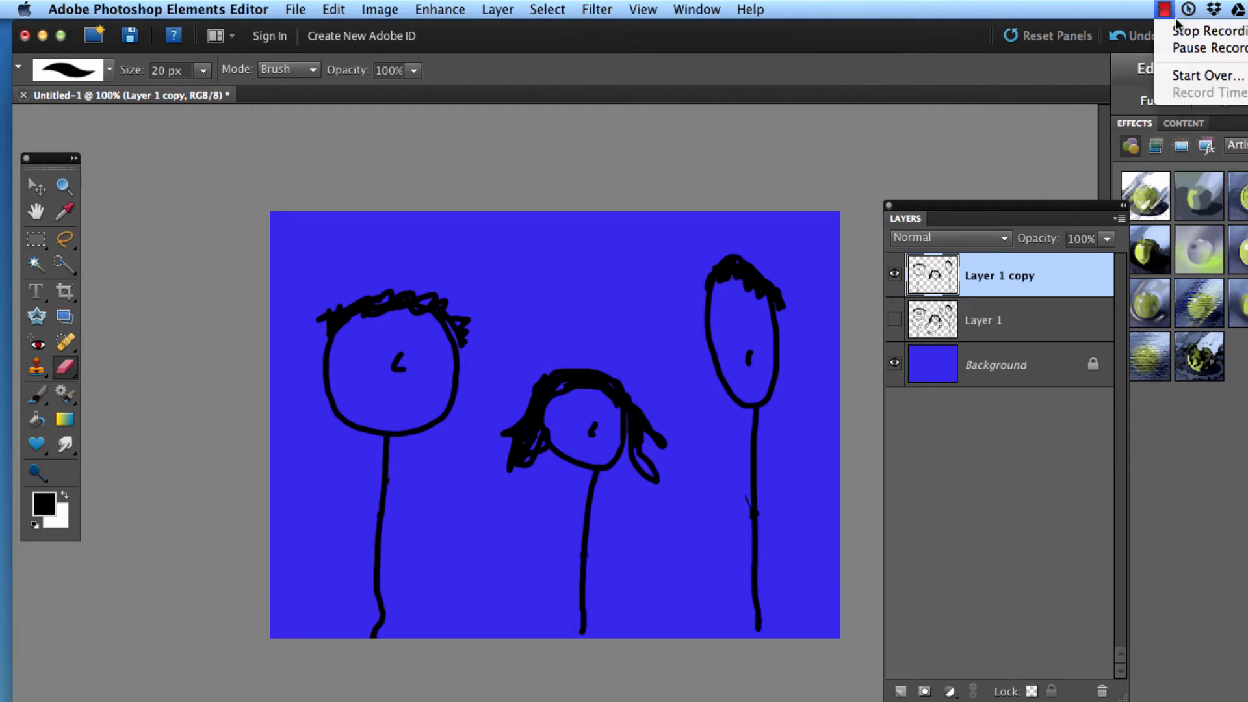
{"action": "left_click", "coordinate": [1208, 47]}
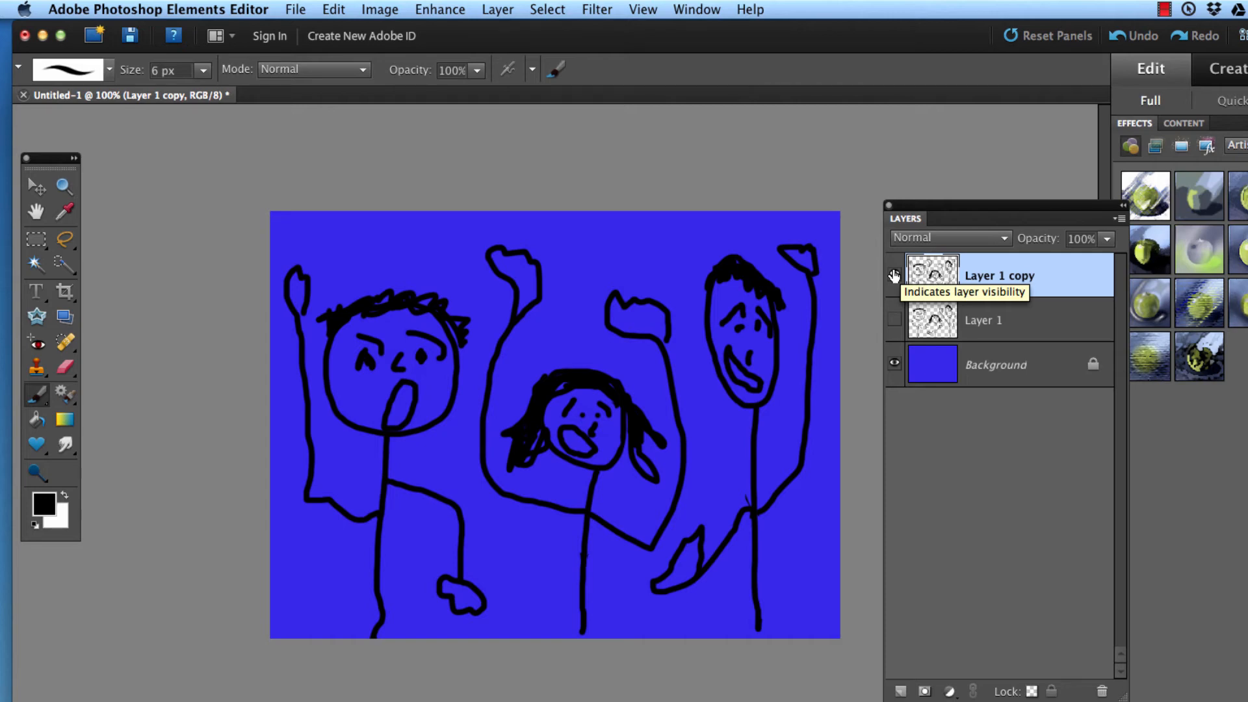
Step: Toggle the visibility of Layer 1 and Layer 1 copy alternately to compare the two animation poses
{"action": "left_click", "coordinate": [894, 275]}
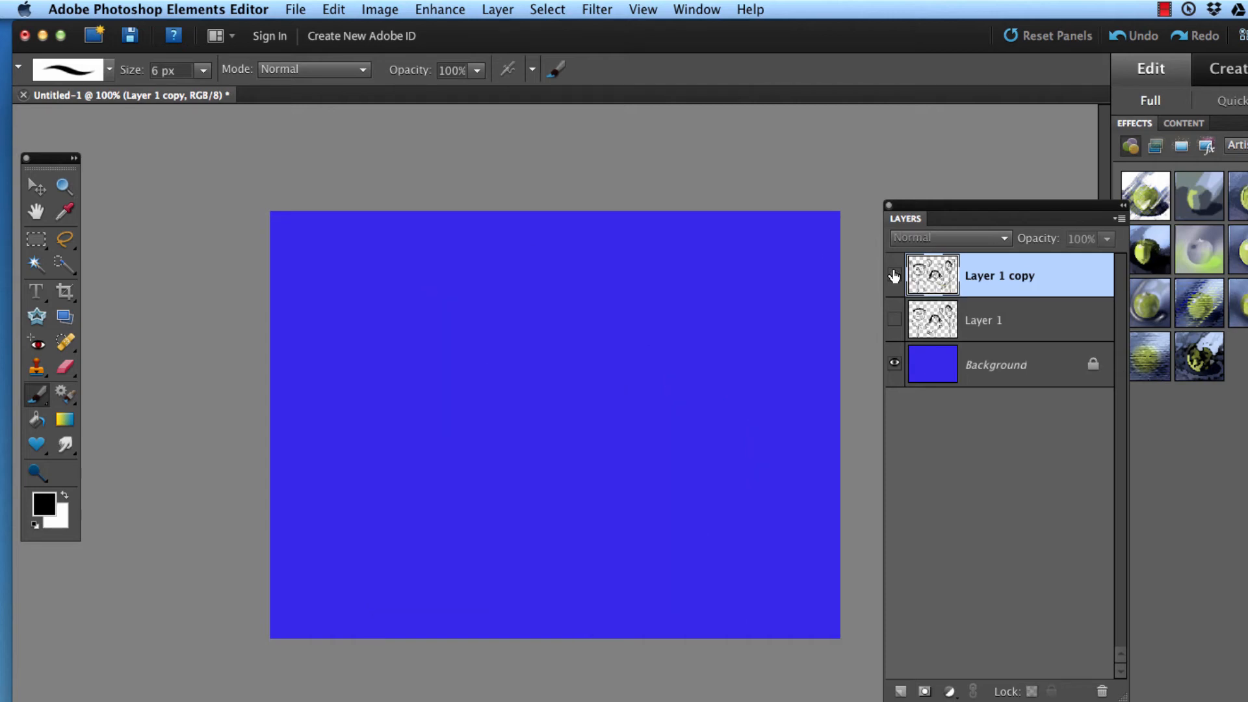
{"action": "left_click", "coordinate": [894, 320]}
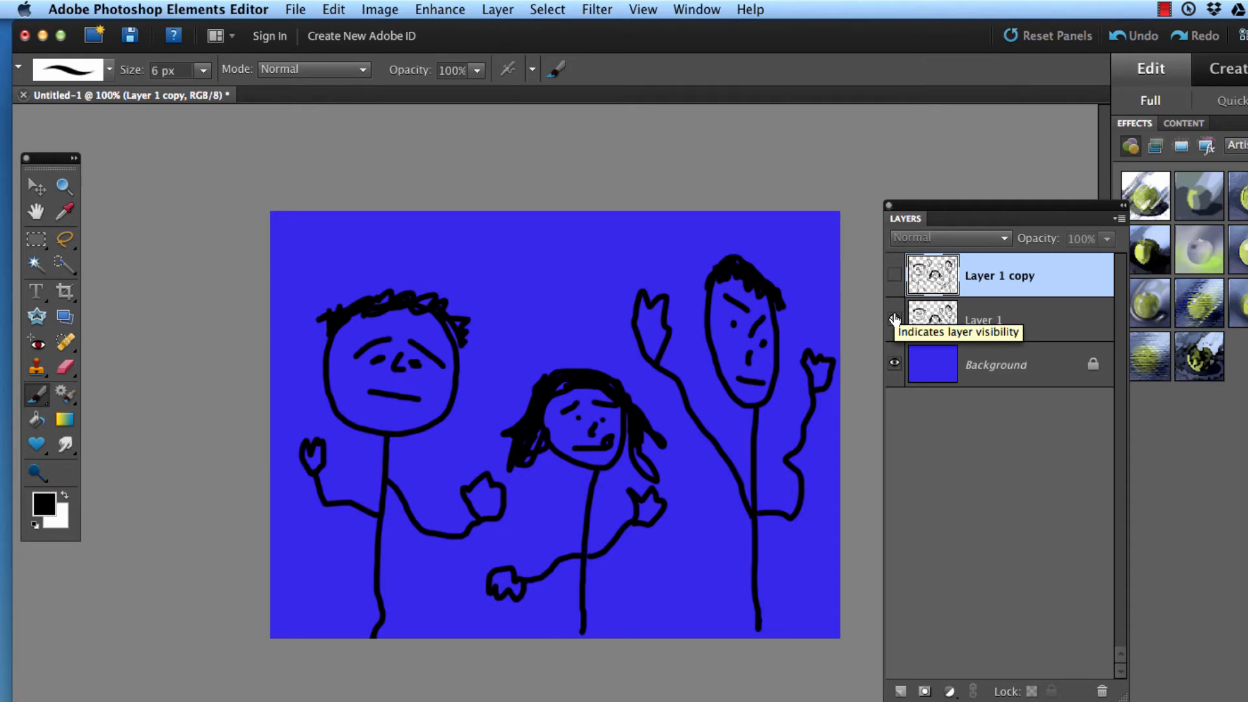
{"action": "left_click", "coordinate": [894, 320]}
{"action": "left_click", "coordinate": [894, 275]}
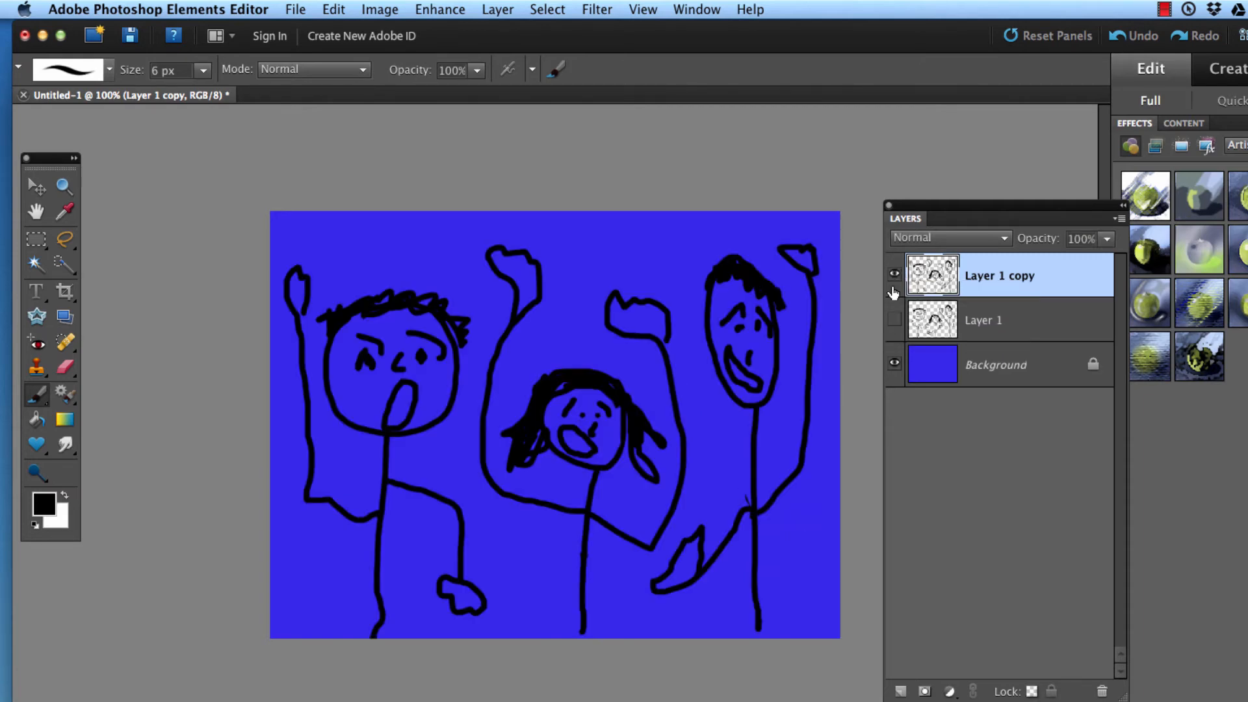
{"action": "left_click", "coordinate": [895, 292]}
{"action": "left_click", "coordinate": [895, 320]}
{"action": "left_click", "coordinate": [895, 319]}
{"action": "left_click", "coordinate": [894, 275]}
{"action": "left_click", "coordinate": [894, 274]}
{"action": "left_click", "coordinate": [894, 320]}
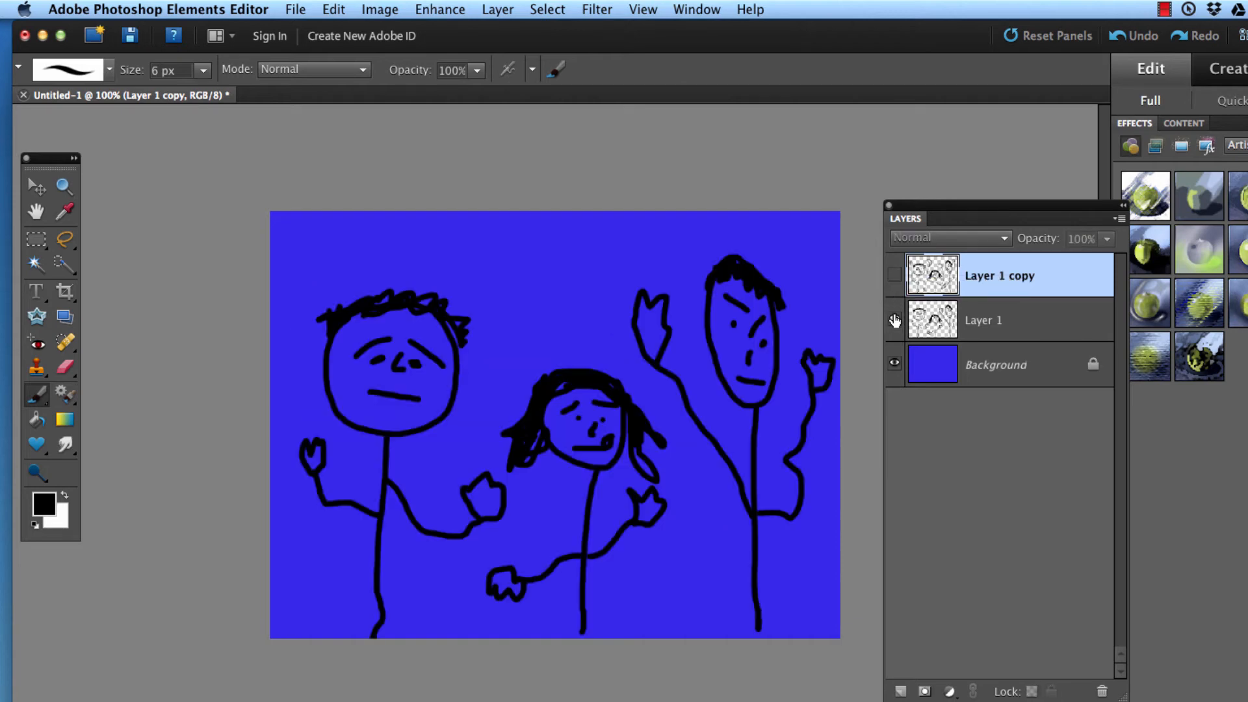
{"action": "left_click", "coordinate": [895, 320]}
{"action": "left_click", "coordinate": [895, 276]}
{"action": "left_click", "coordinate": [894, 276]}
{"action": "left_click", "coordinate": [894, 320]}
{"action": "left_click", "coordinate": [895, 274]}
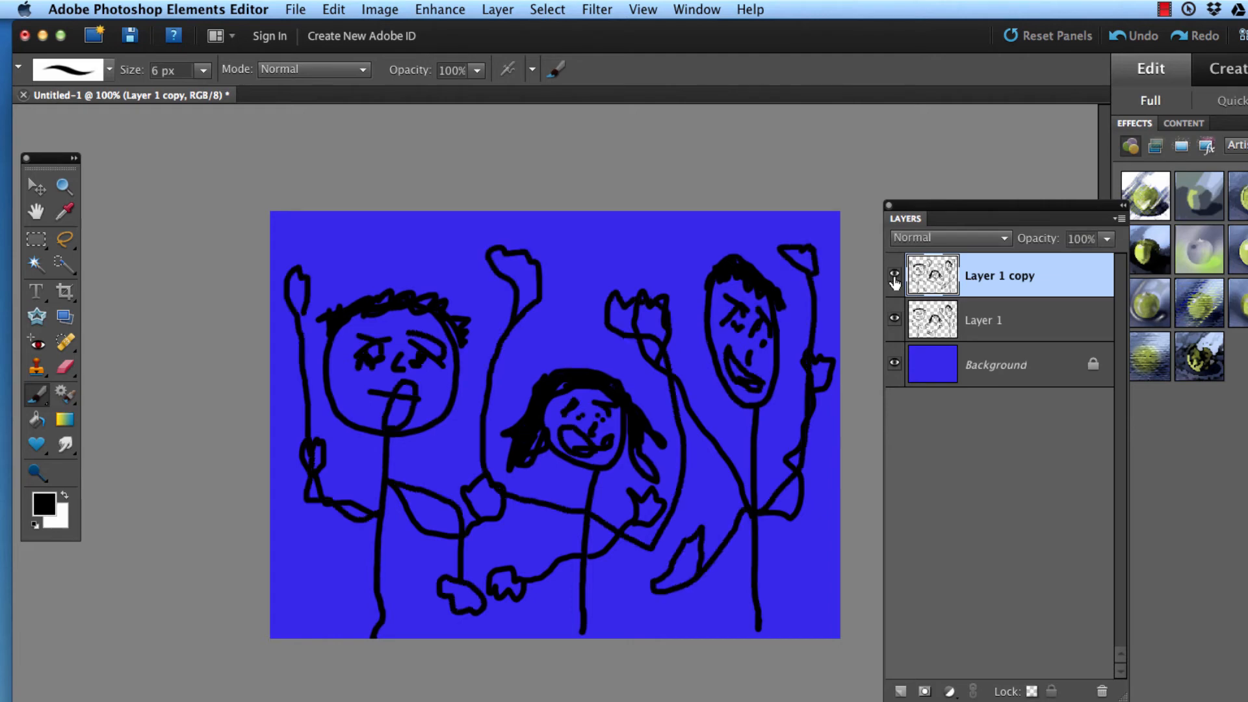
{"action": "left_click", "coordinate": [896, 320]}
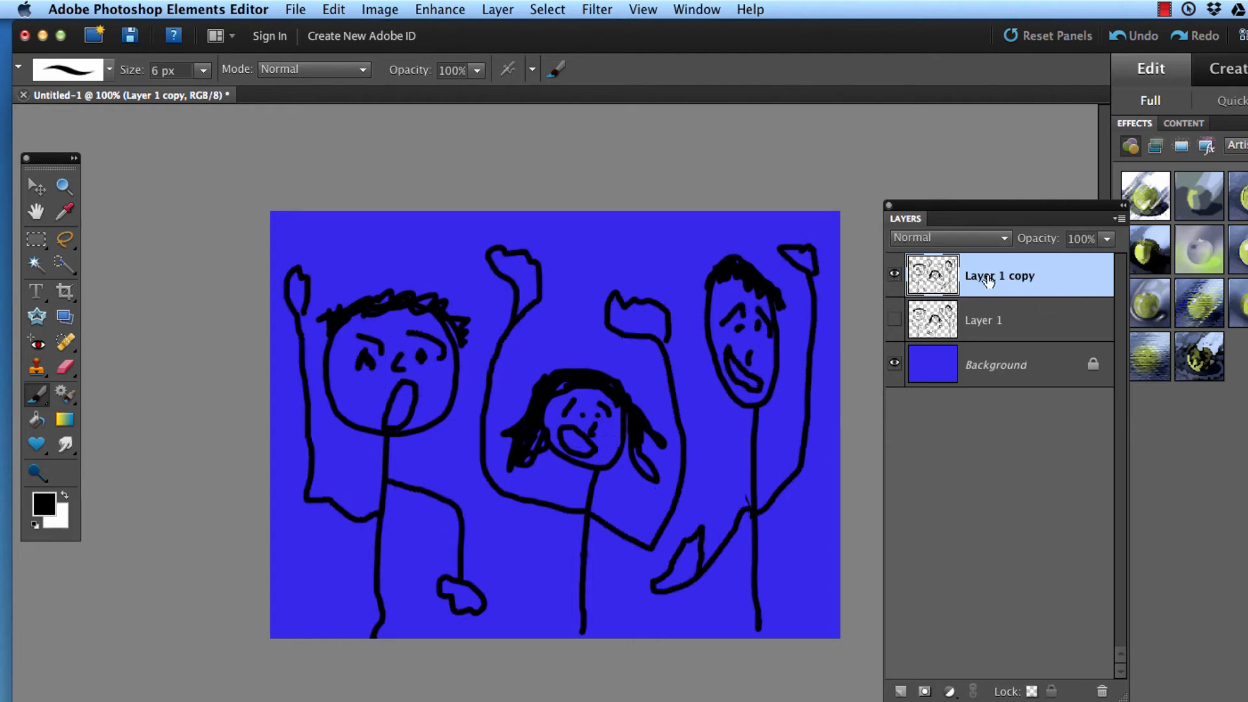
Step: Duplicate Layer 1 copy within the same document under the default name, and hide Layer 1 copy
{"action": "right_click", "coordinate": [1012, 268]}
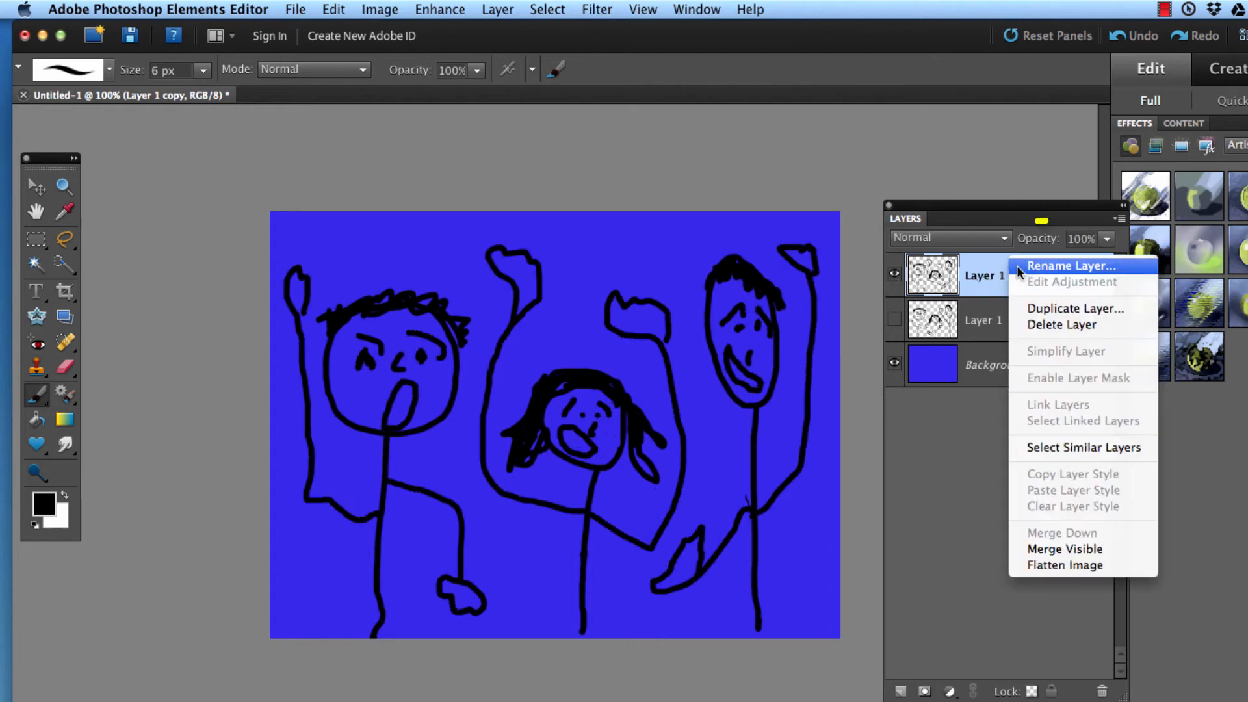
{"action": "left_click", "coordinate": [1040, 308]}
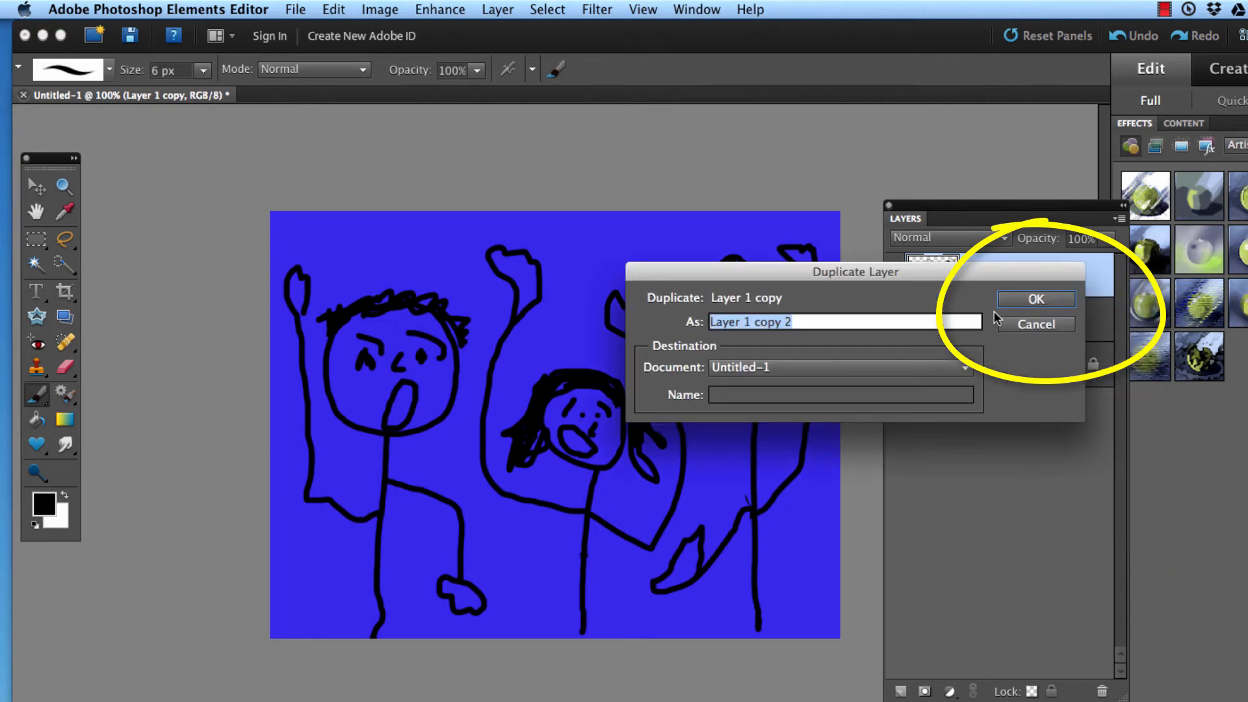
{"action": "left_click", "coordinate": [1018, 321]}
{"action": "left_click", "coordinate": [895, 320]}
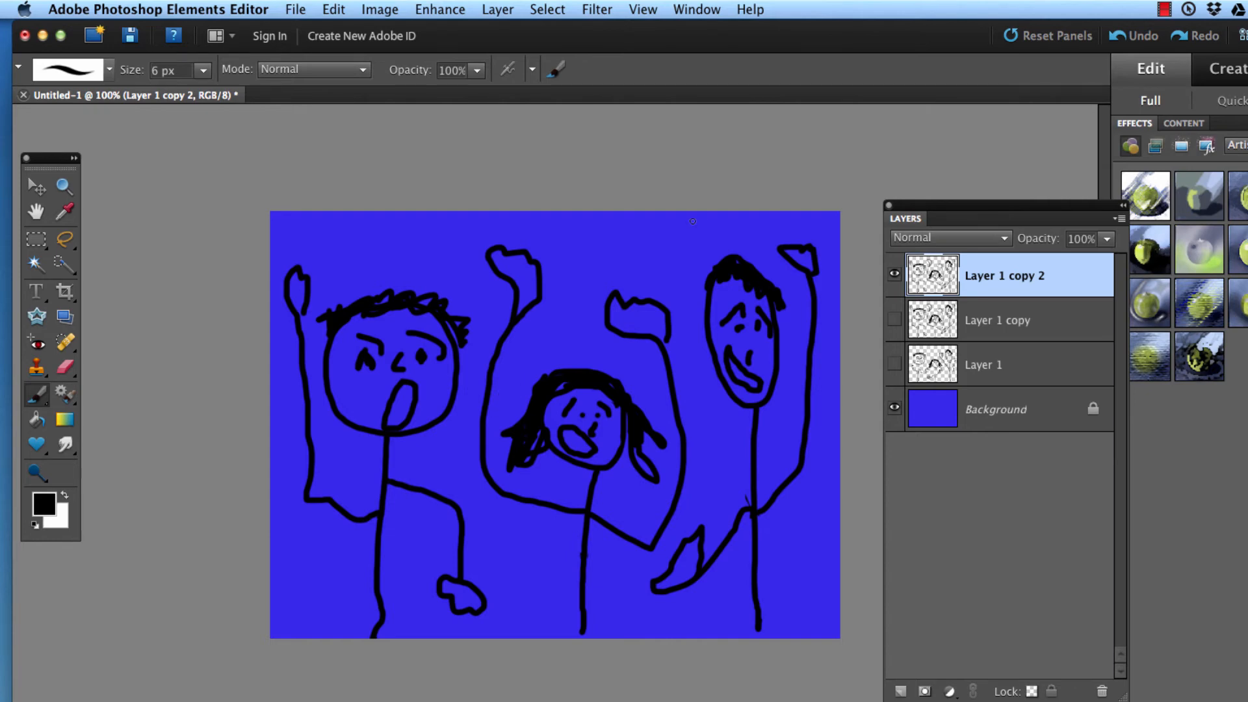
{"action": "left_click", "coordinate": [1167, 9]}
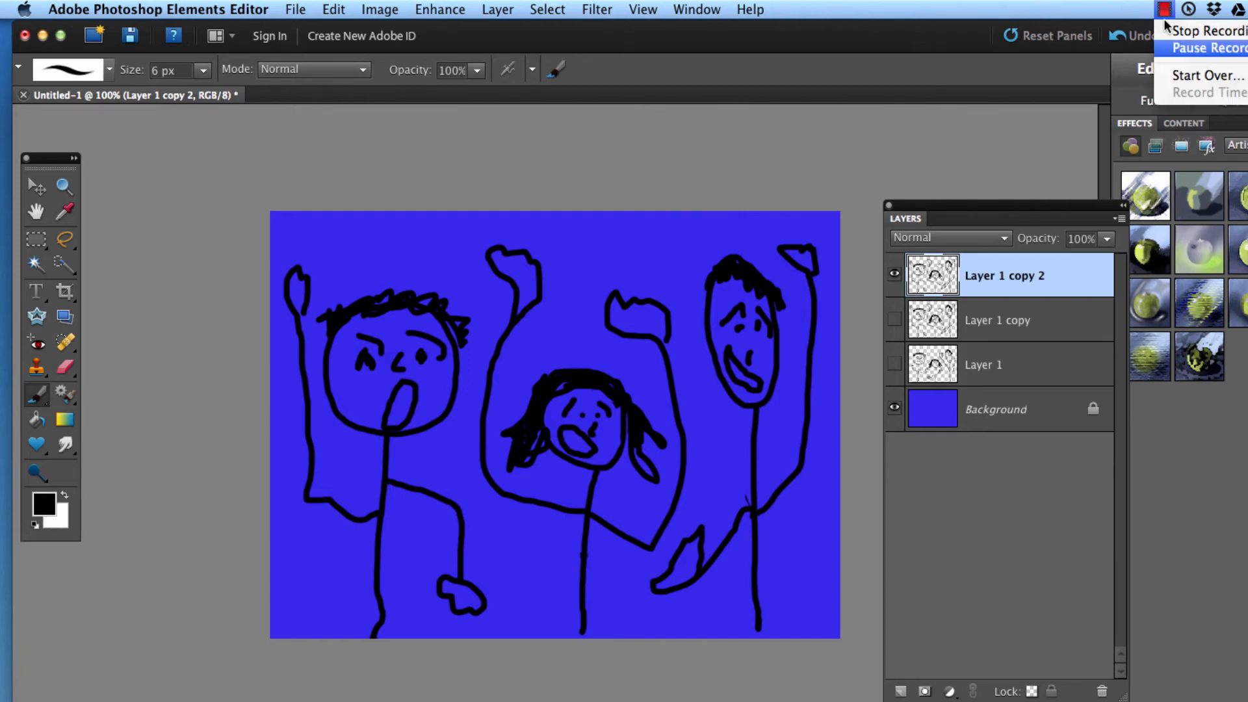
{"action": "left_click", "coordinate": [1193, 47]}
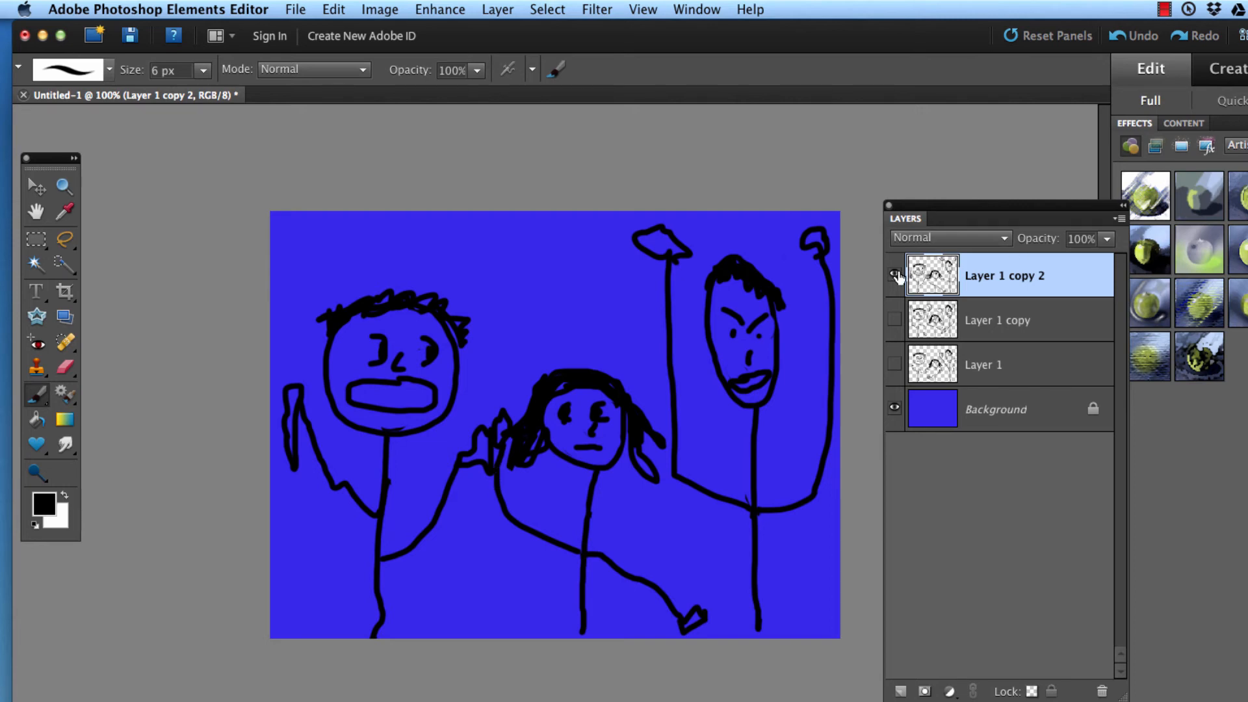
Step: Show Layer 1, Layer 1 copy and Layer 1 copy 2 one at a time to compare the three poses, leaving all three hidden
{"action": "left_click", "coordinate": [895, 275]}
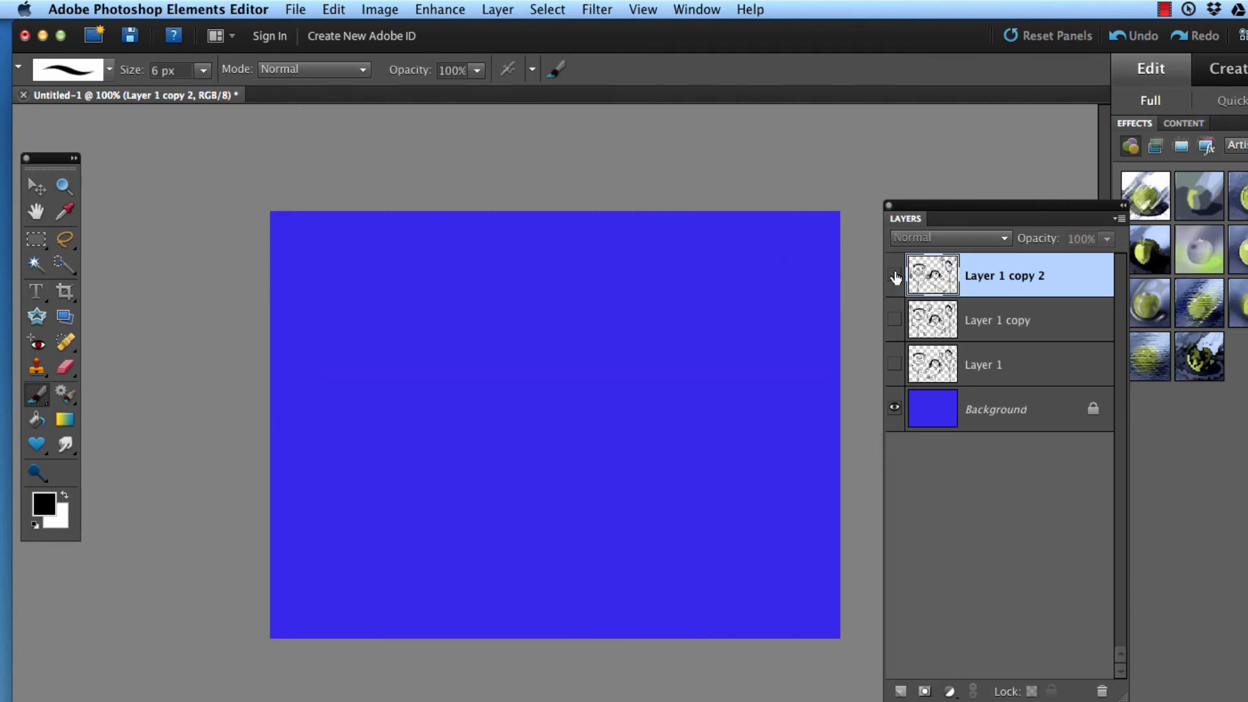
{"action": "left_click", "coordinate": [895, 364]}
{"action": "left_click", "coordinate": [895, 364]}
{"action": "left_click", "coordinate": [895, 318]}
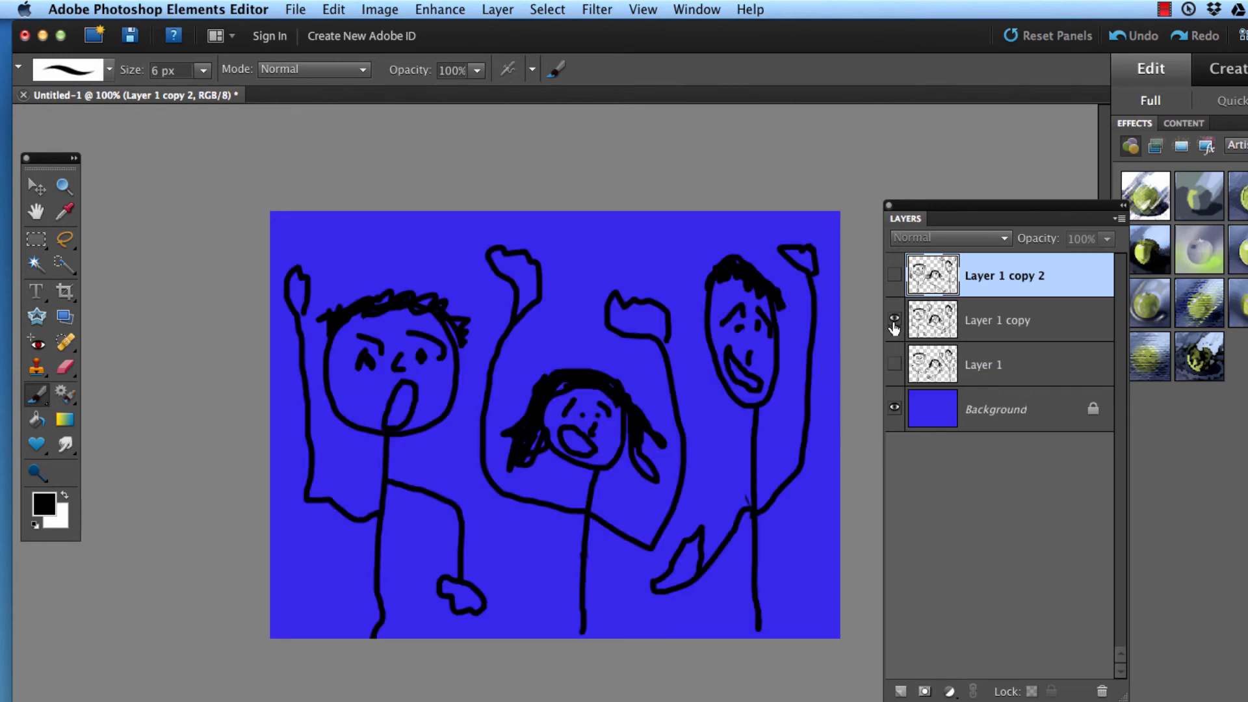
{"action": "left_click", "coordinate": [895, 318]}
{"action": "left_click", "coordinate": [896, 276]}
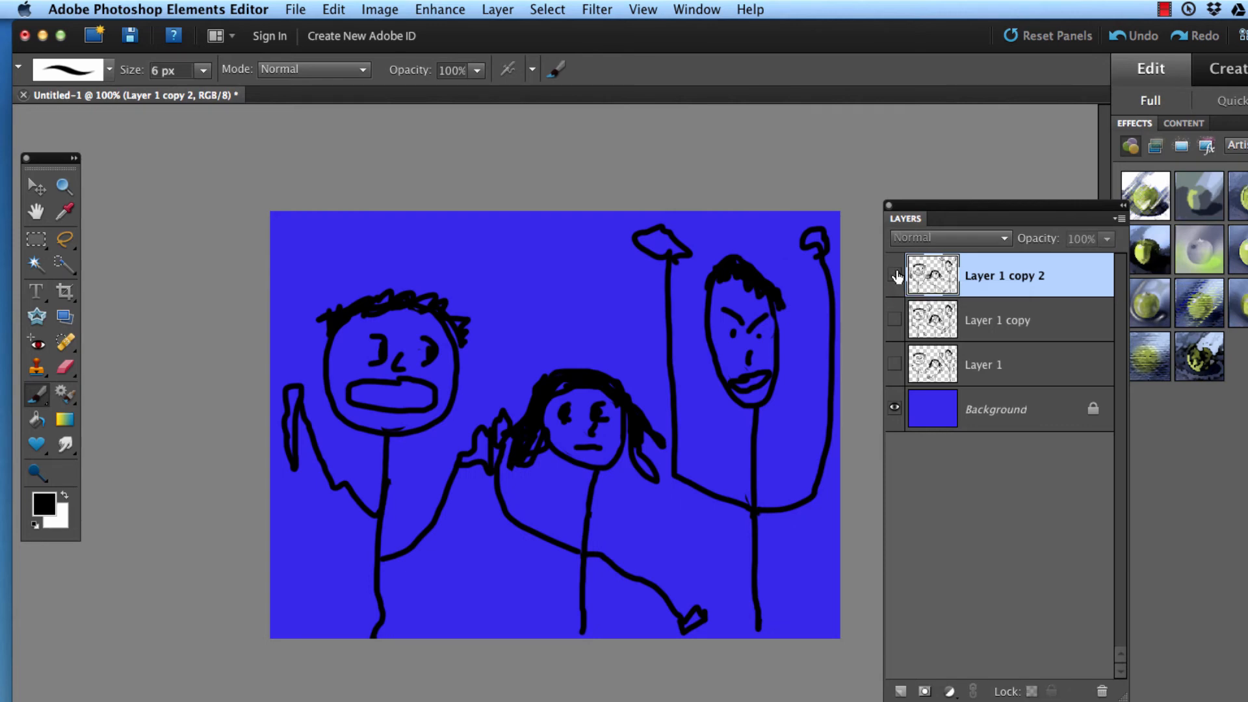
{"action": "left_click", "coordinate": [895, 276]}
Step: Make Layer 1 the only visible drawing layer and save the document as cheer1.psd in the Seventh Hour Animations folder
{"action": "left_click", "coordinate": [943, 370]}
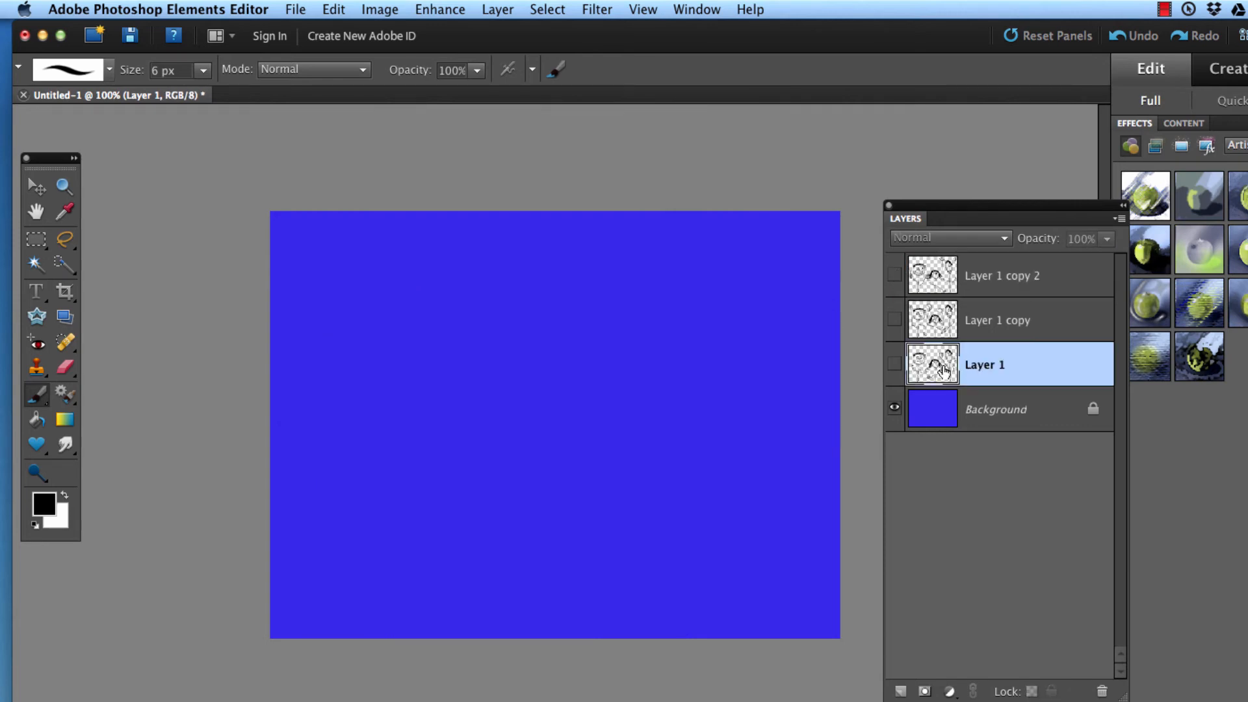
{"action": "left_click", "coordinate": [894, 363]}
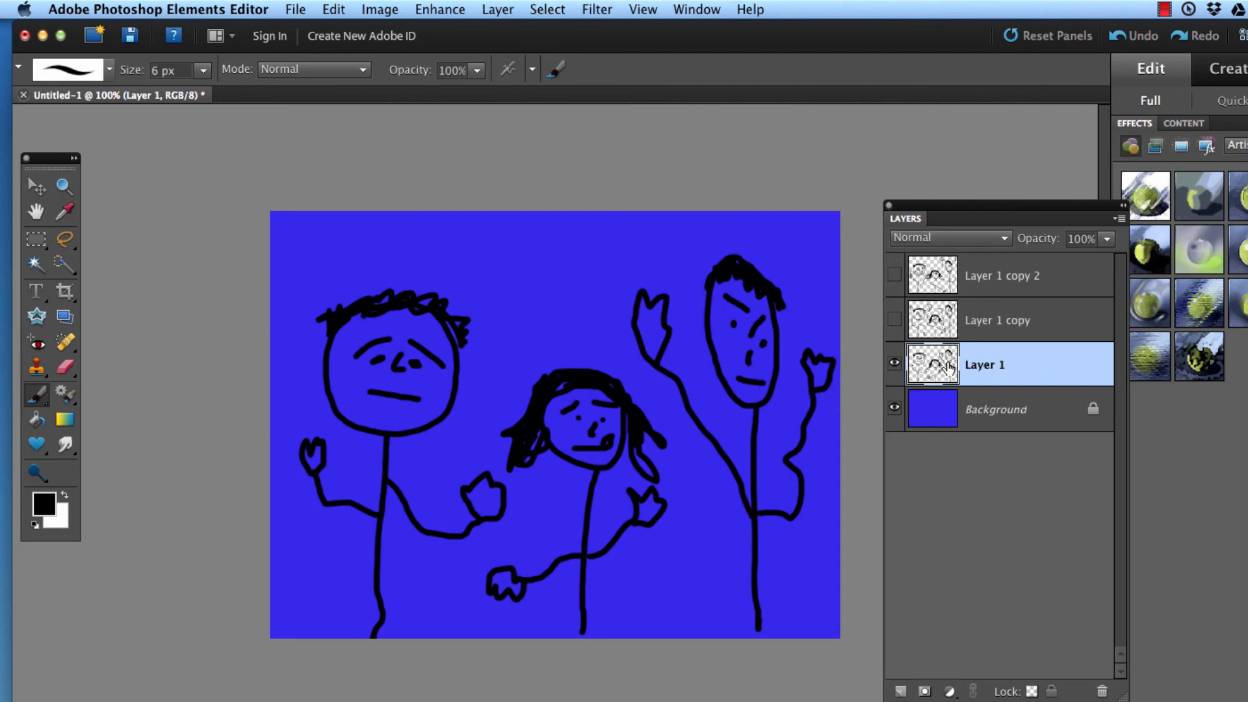
{"action": "left_click", "coordinate": [296, 9]}
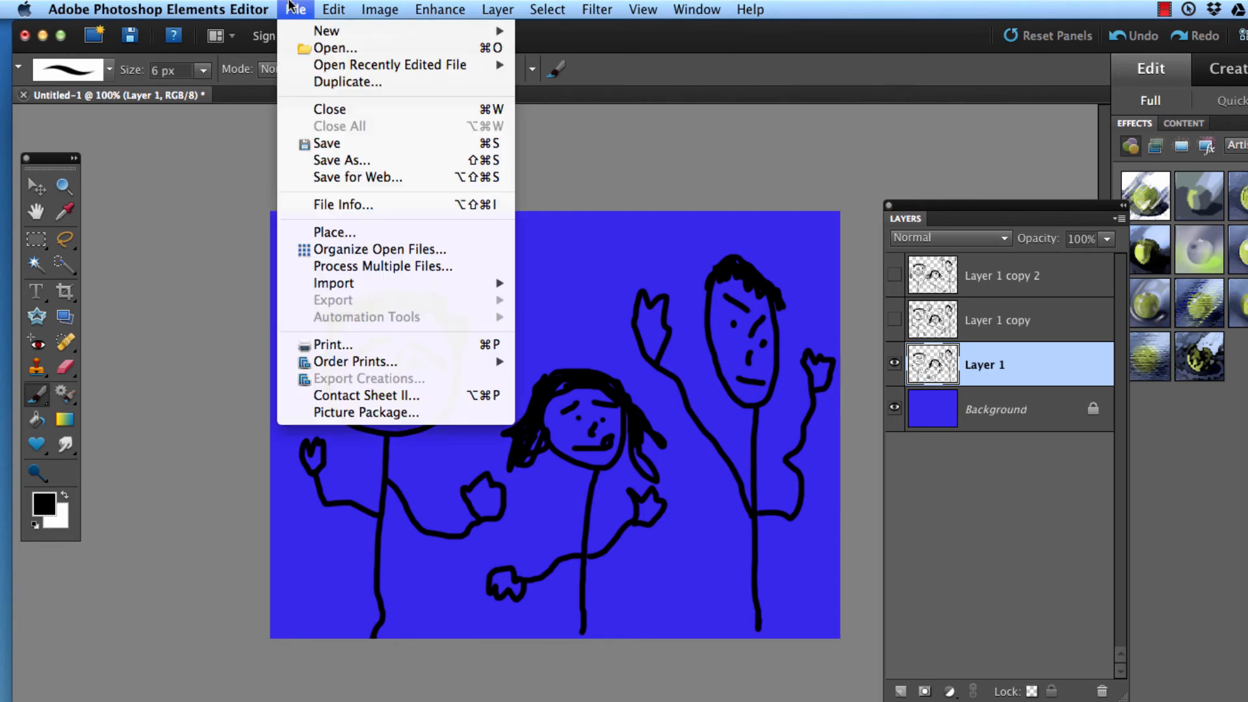
{"action": "left_click", "coordinate": [328, 159]}
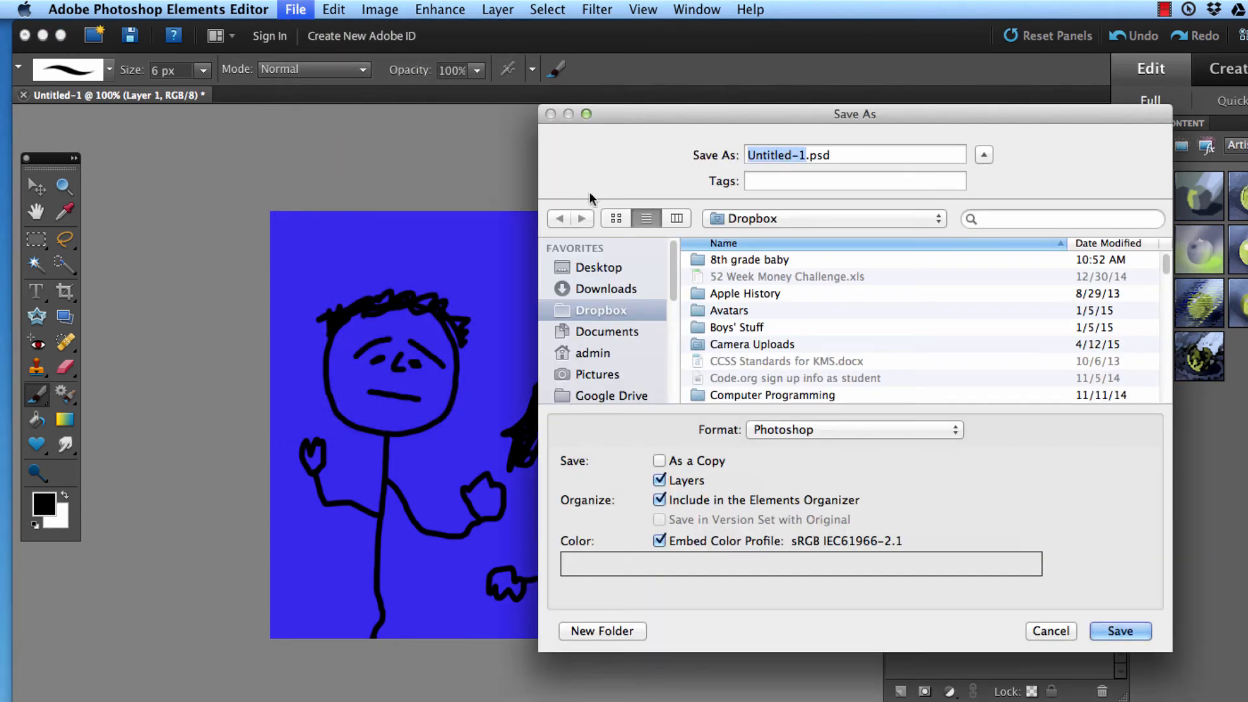
{"action": "left_click", "coordinate": [594, 267]}
{"action": "left_click", "coordinate": [908, 220]}
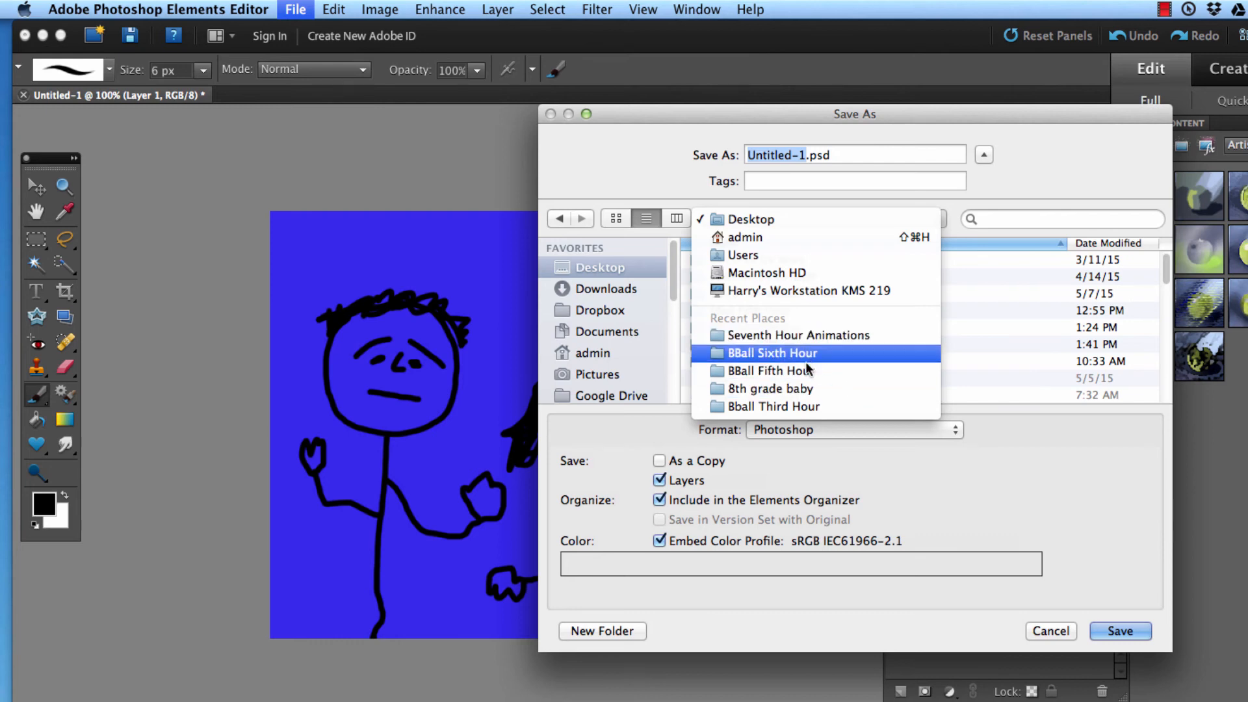
{"action": "left_click", "coordinate": [772, 336]}
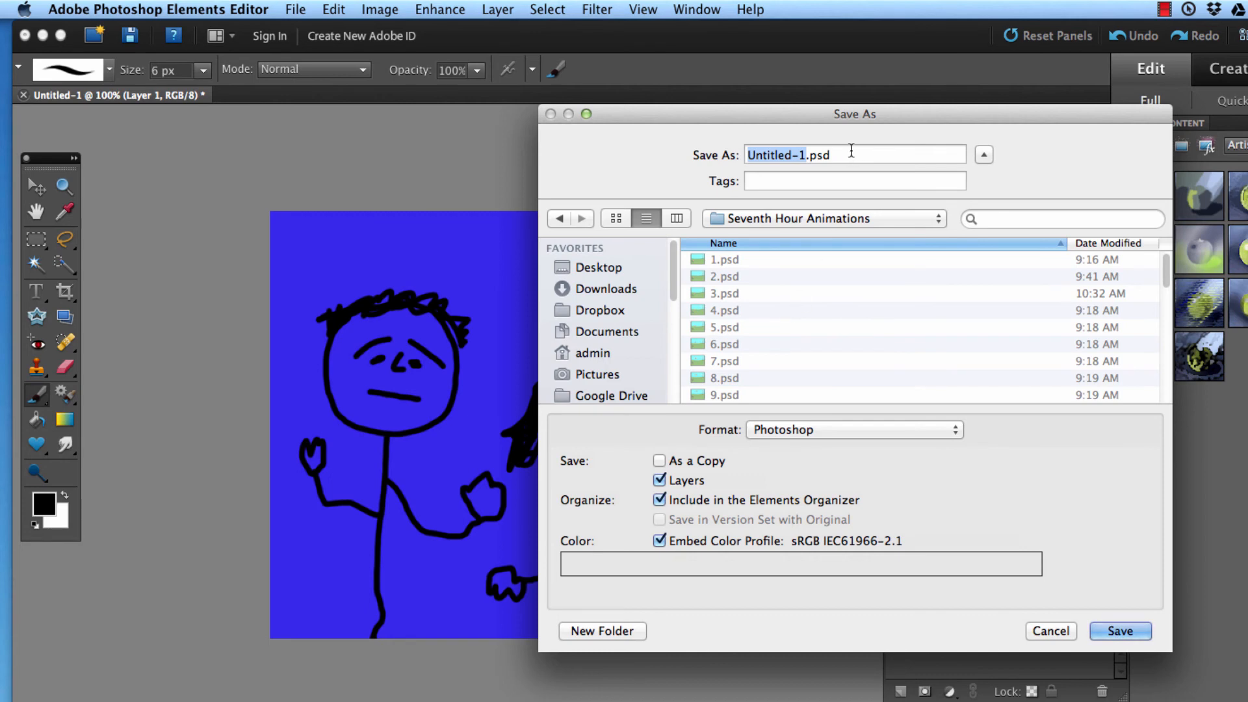
{"action": "type", "text": "che"}
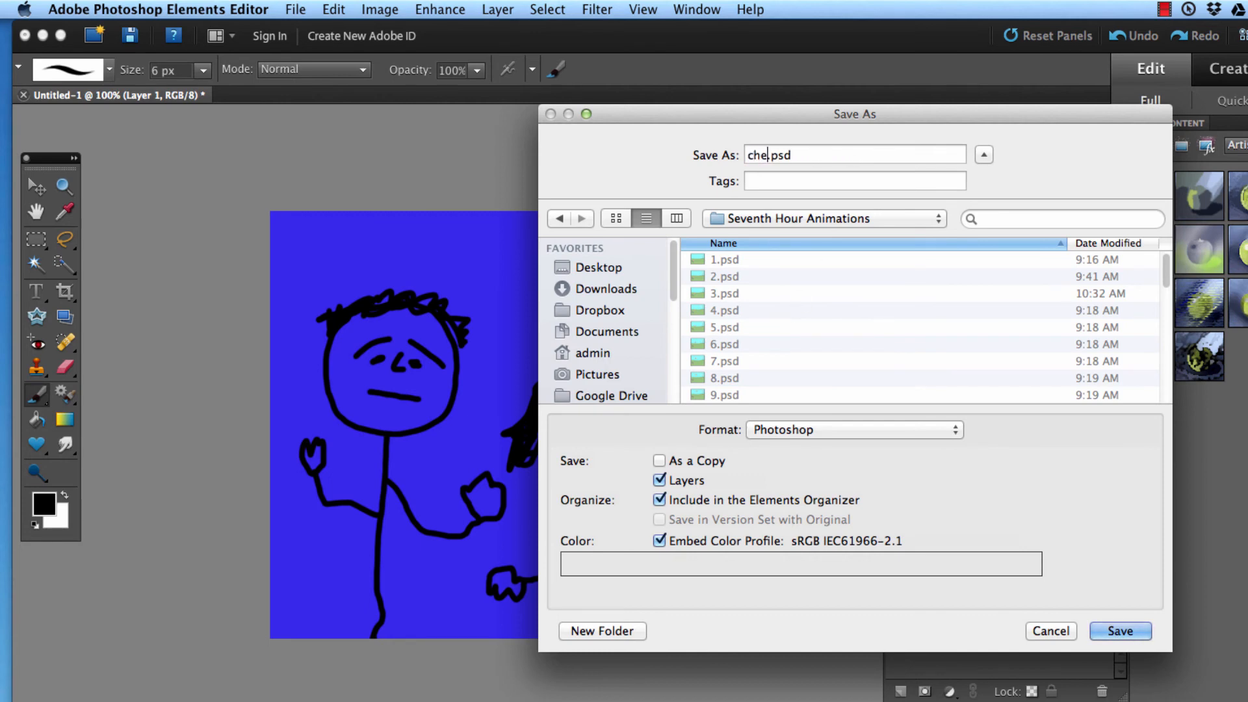
{"action": "type", "text": "er1"}
{"action": "left_click", "coordinate": [1118, 629]}
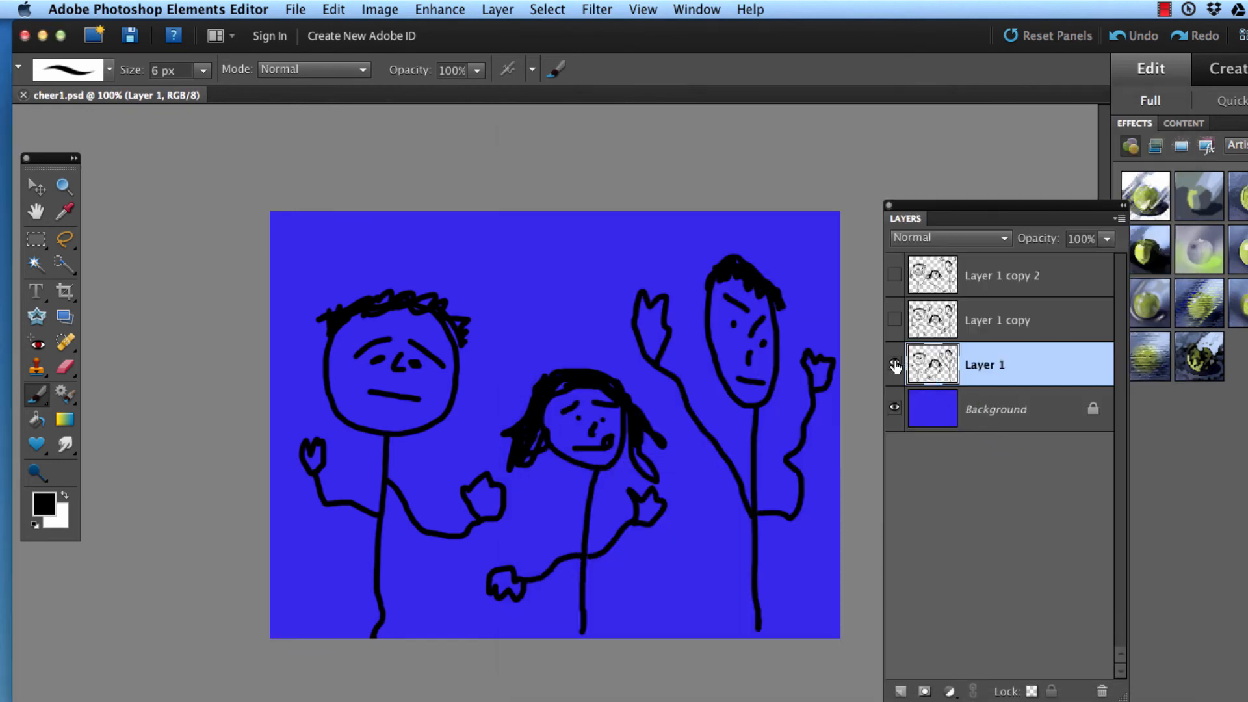
Step: Hide Layer 1, show Layer 1 copy, and save this frame as cheer2.psd in the same folder
{"action": "left_click", "coordinate": [895, 365]}
{"action": "left_click", "coordinate": [894, 318]}
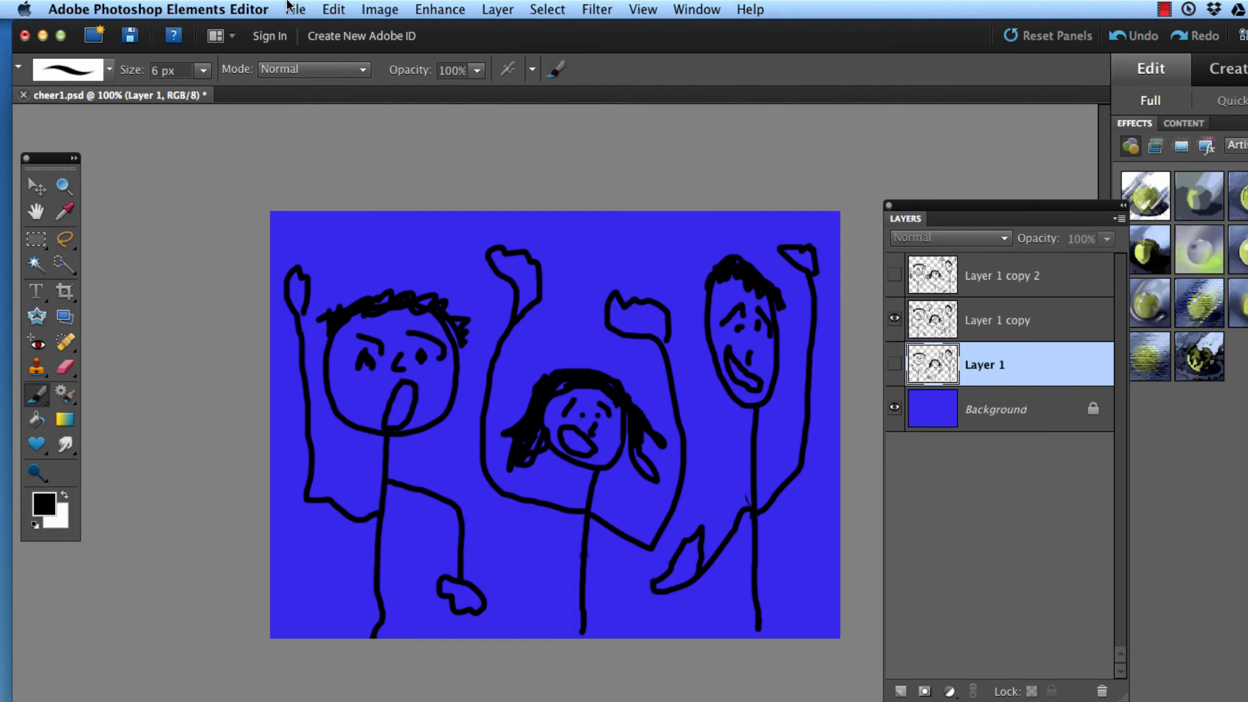
{"action": "left_click", "coordinate": [293, 9]}
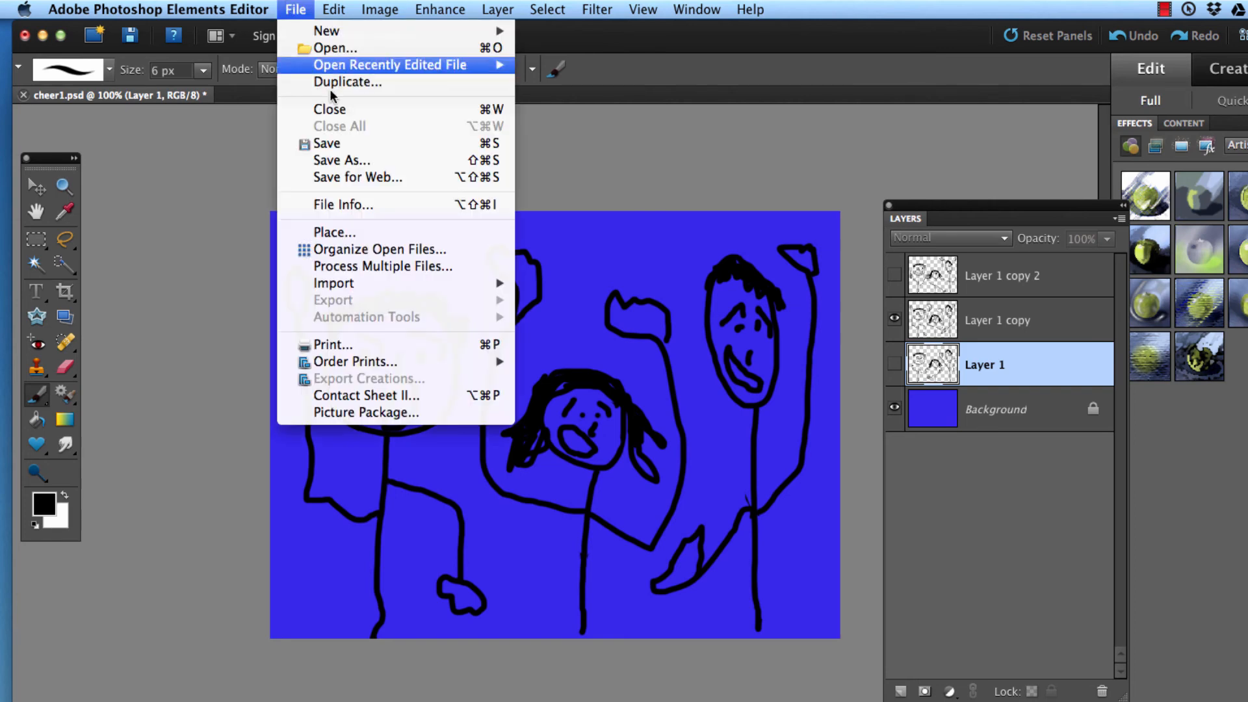
{"action": "left_click", "coordinate": [374, 162]}
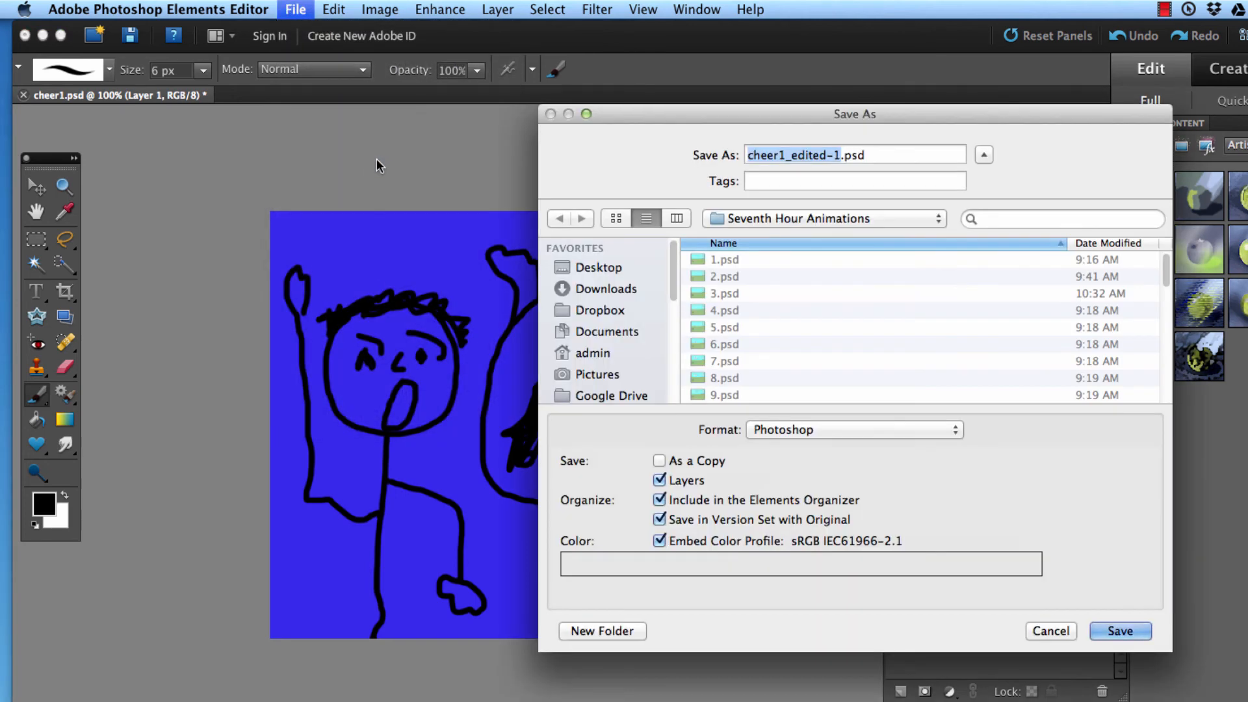
{"action": "type", "text": "cheer2"}
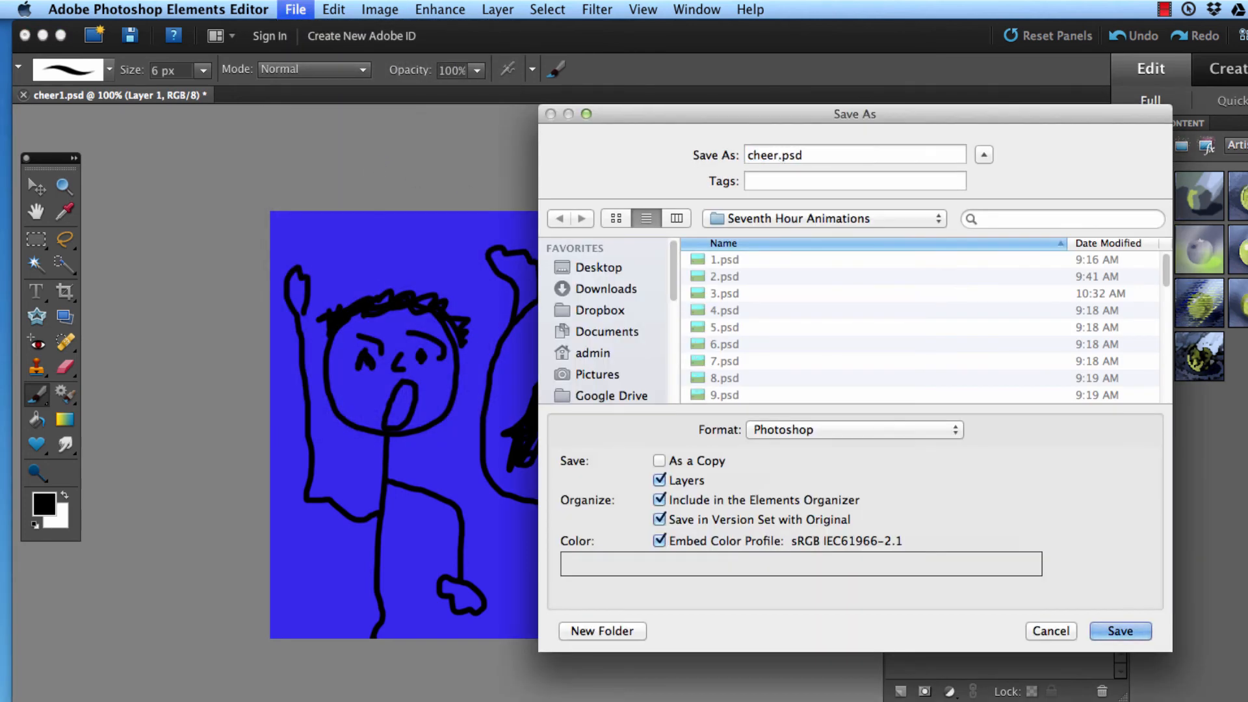
{"action": "key", "text": "Return"}
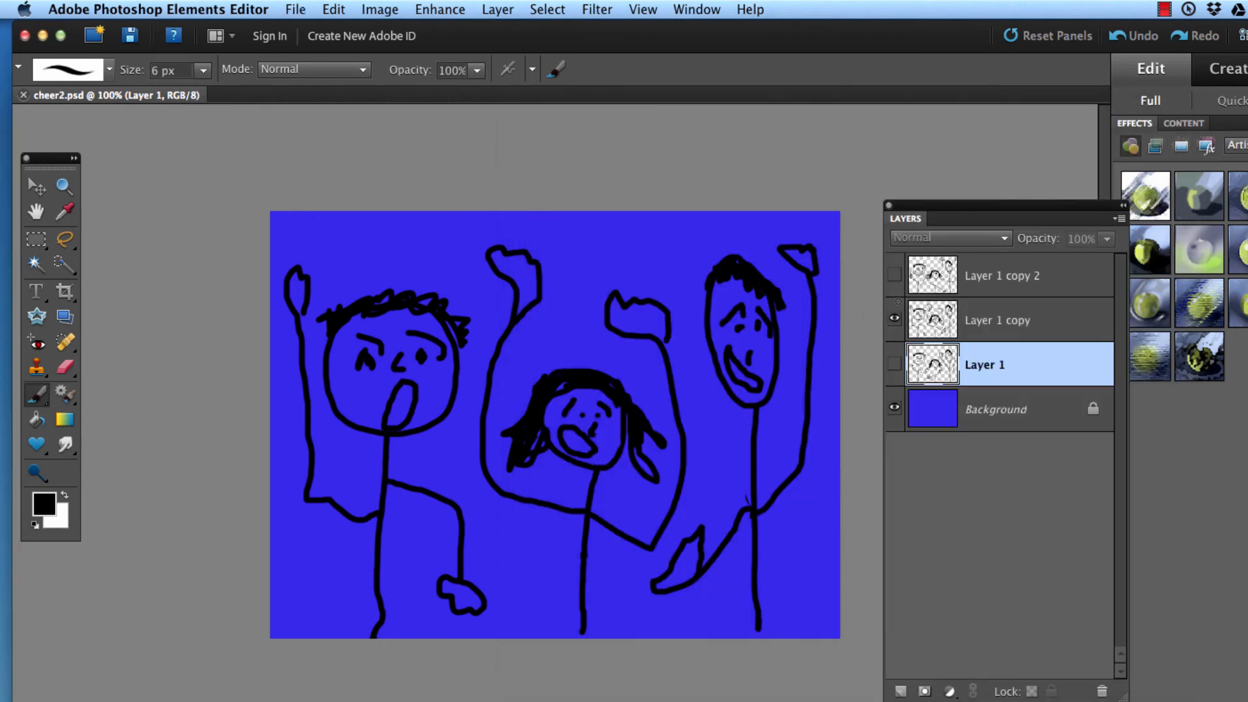
Step: Hide Layer 1 copy, show Layer 1 copy 2, and save this frame as cheer3.psd in the same folder
{"action": "left_click", "coordinate": [895, 319]}
{"action": "left_click", "coordinate": [895, 274]}
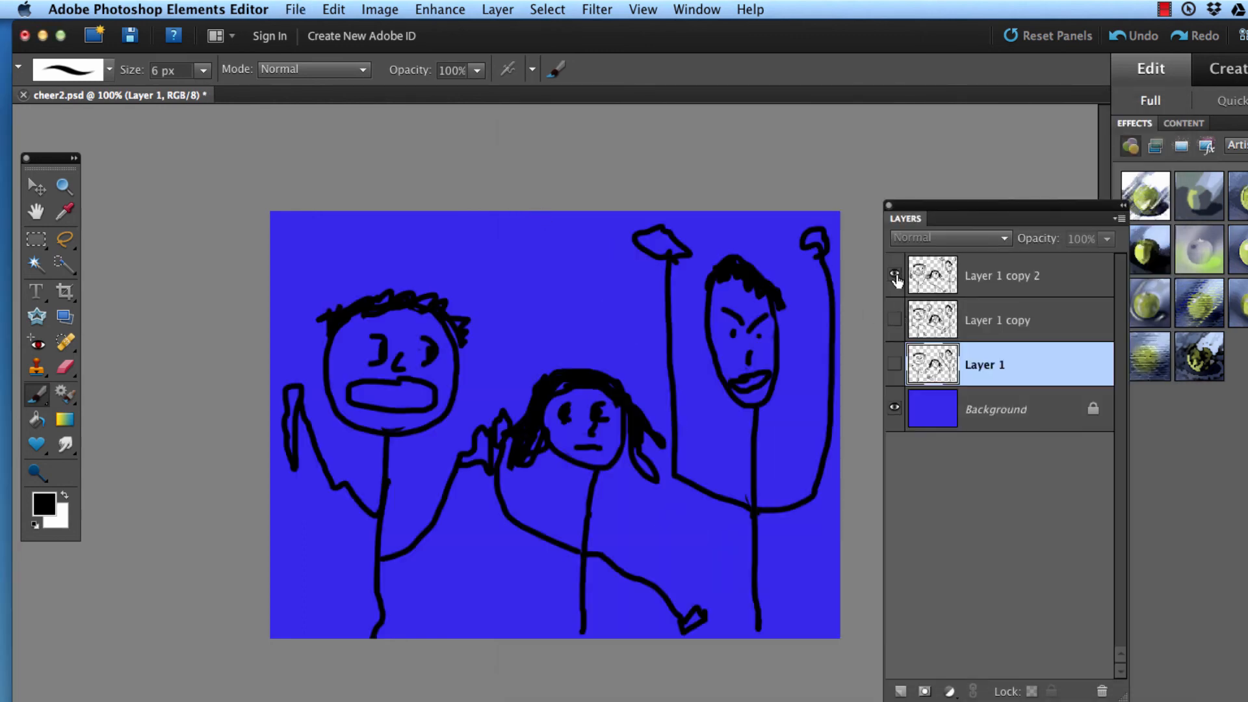
{"action": "left_click", "coordinate": [290, 9]}
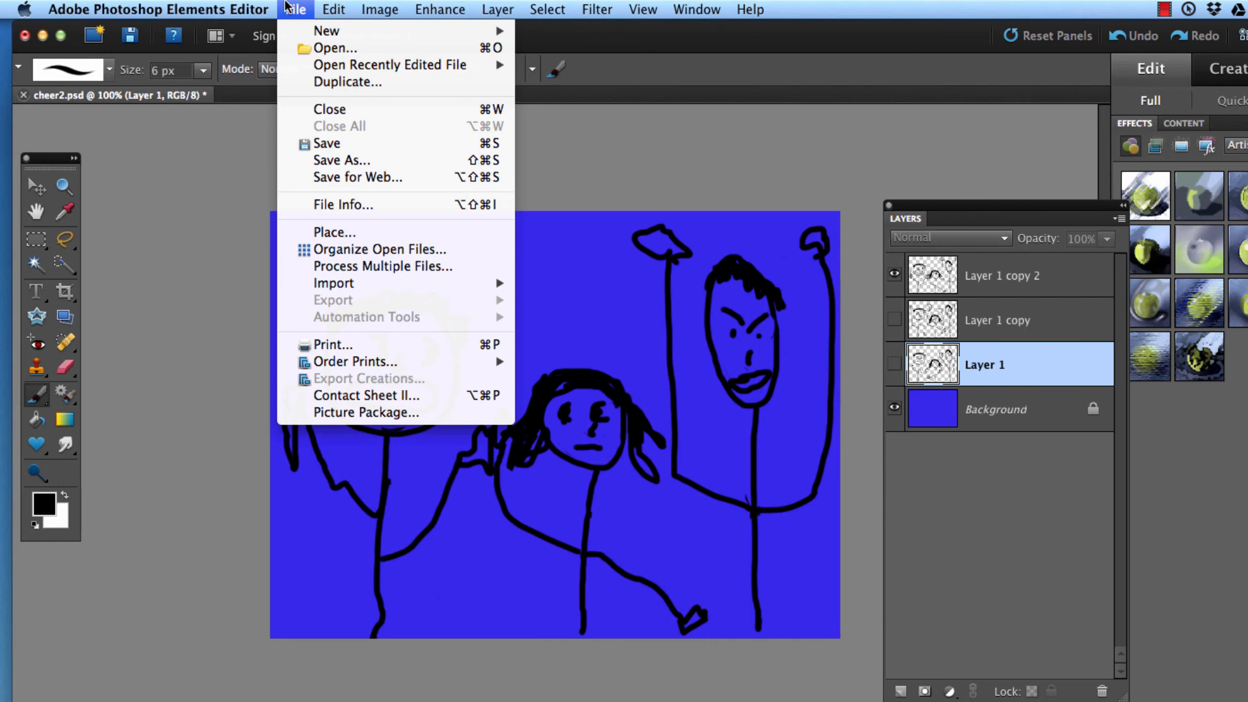
{"action": "left_click", "coordinate": [351, 166]}
{"action": "type", "text": "cheer3"}
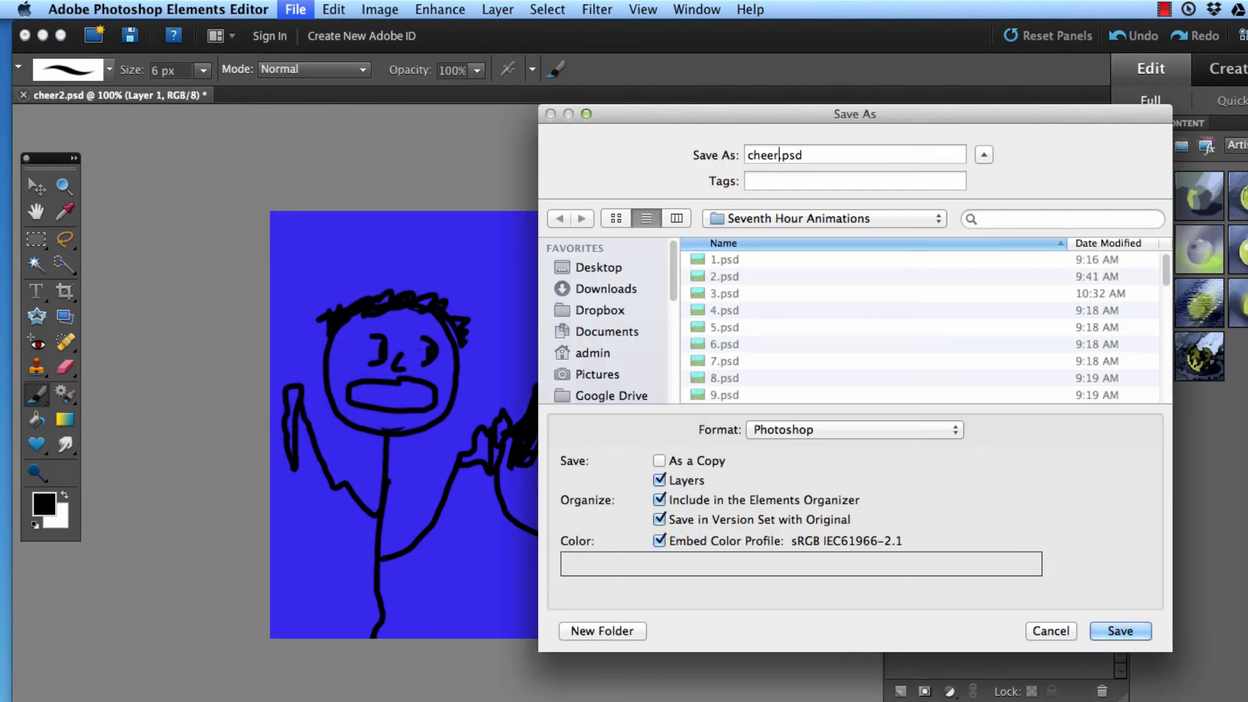
{"action": "key", "text": "Return"}
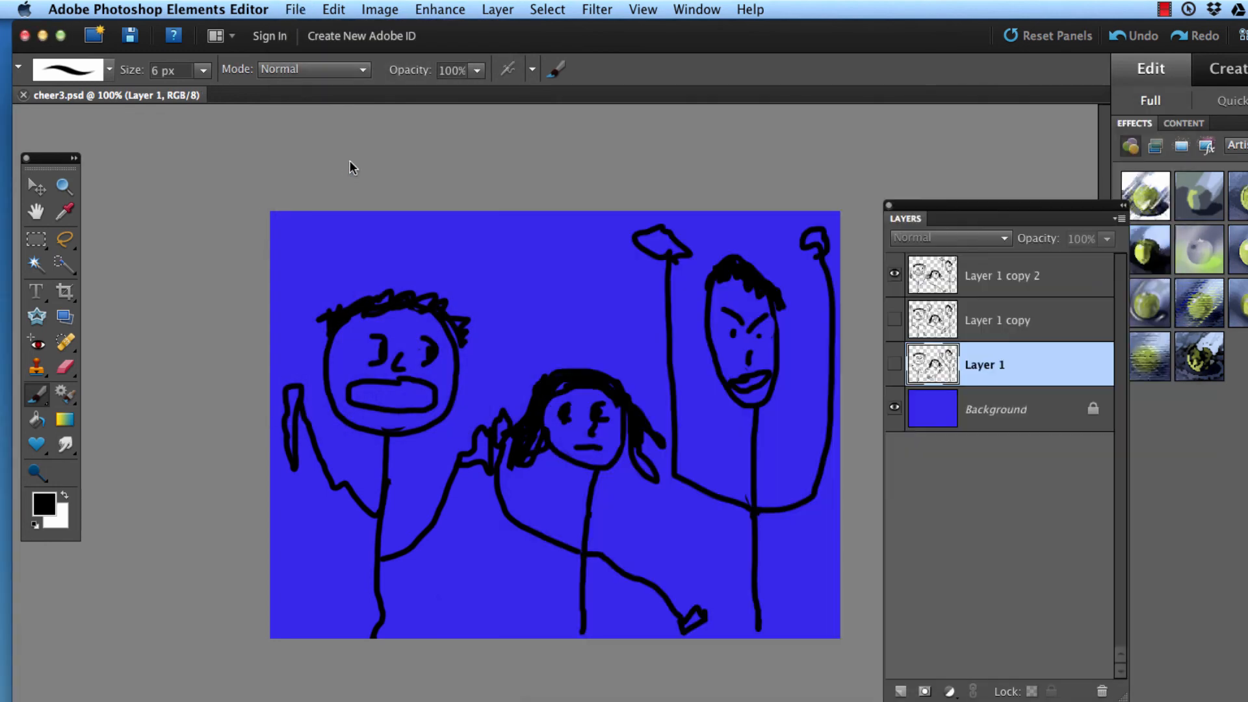
Step: Switch to Finder, open the desktop's Seventh Hour Animations folder, and preview cheer1.psd in an enlarged window
{"action": "key", "text": "super+h"}
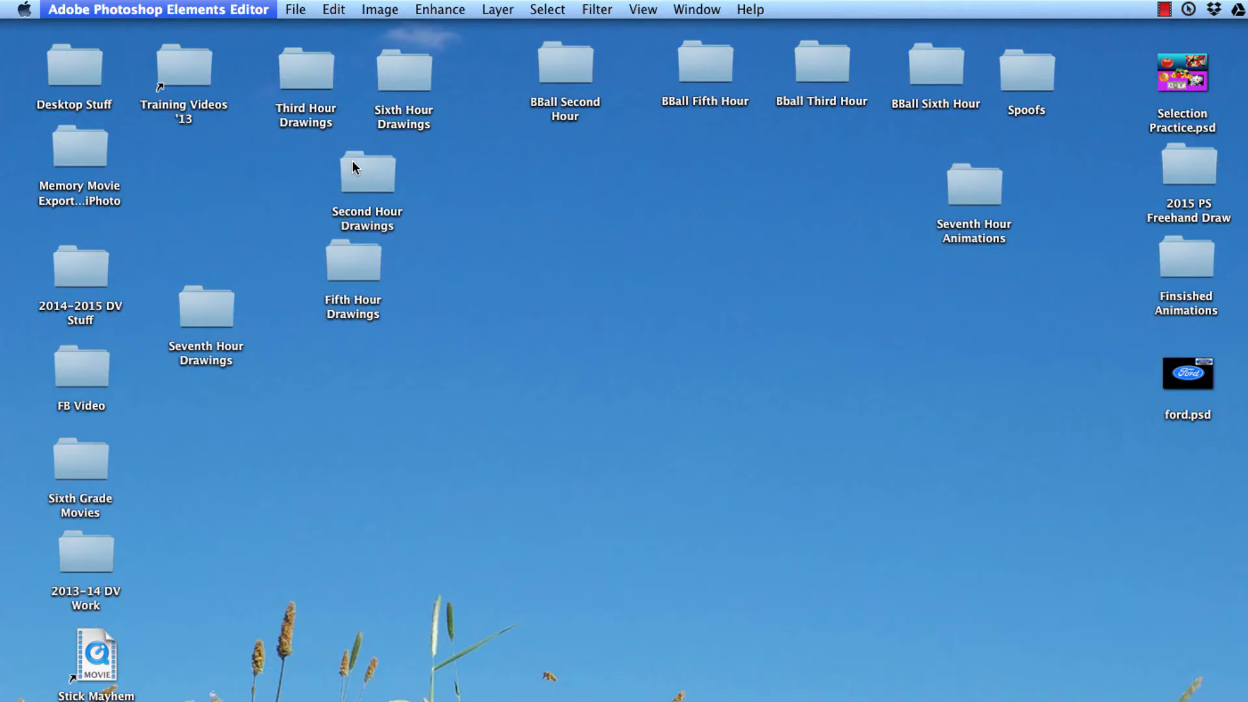
{"action": "double_click", "coordinate": [975, 186]}
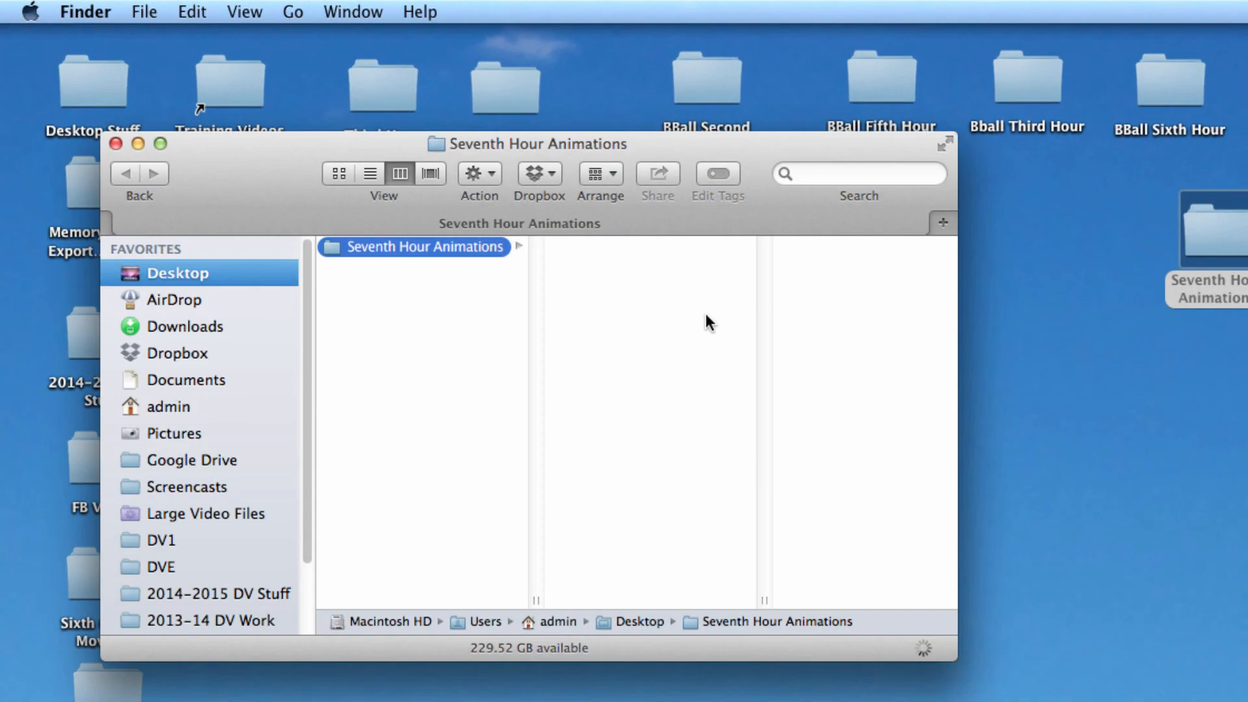
{"action": "scroll", "coordinate": [654, 346], "scroll_direction": "down", "scroll_amount": 10}
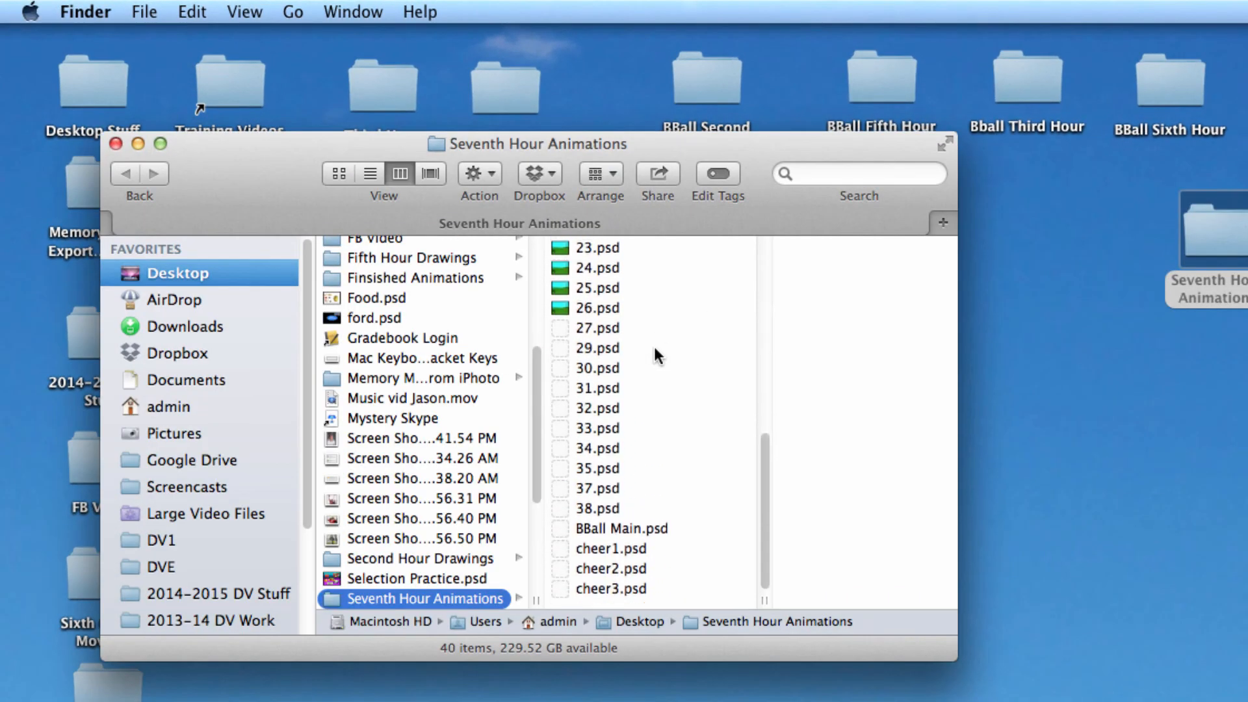
{"action": "left_click", "coordinate": [591, 559]}
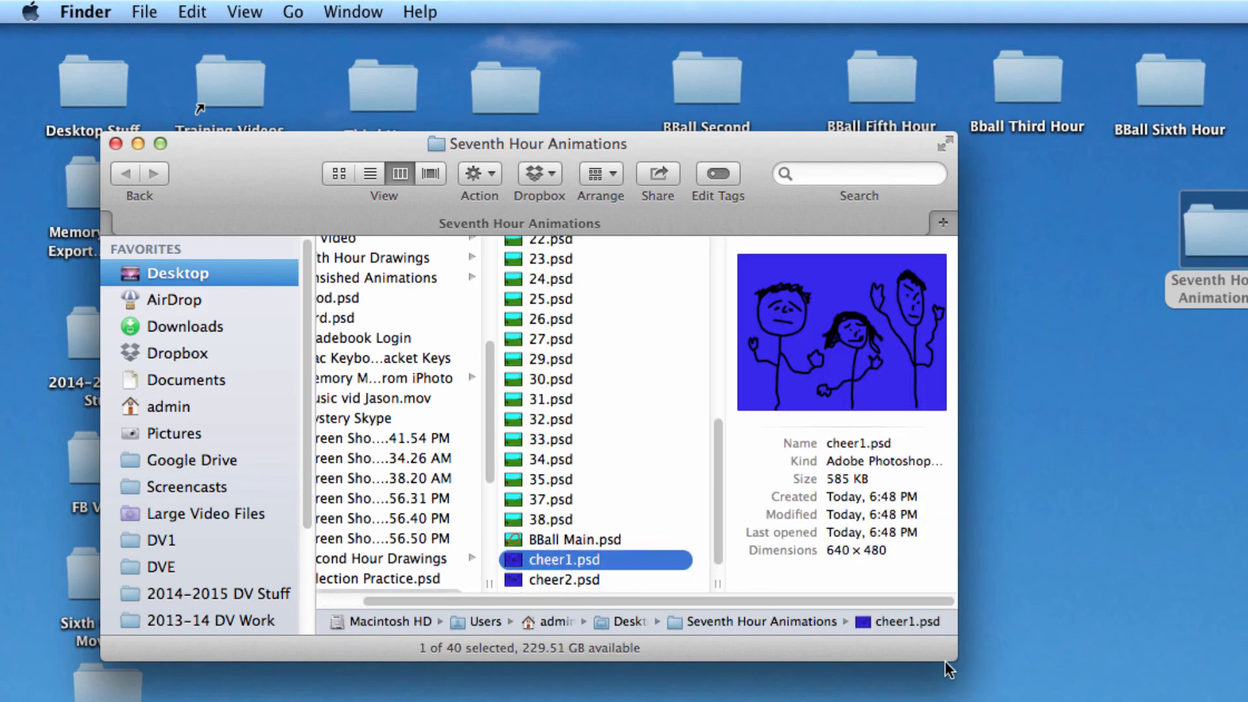
{"action": "left_click_drag", "start_coordinate": [952, 658], "coordinate": [932, 568]}
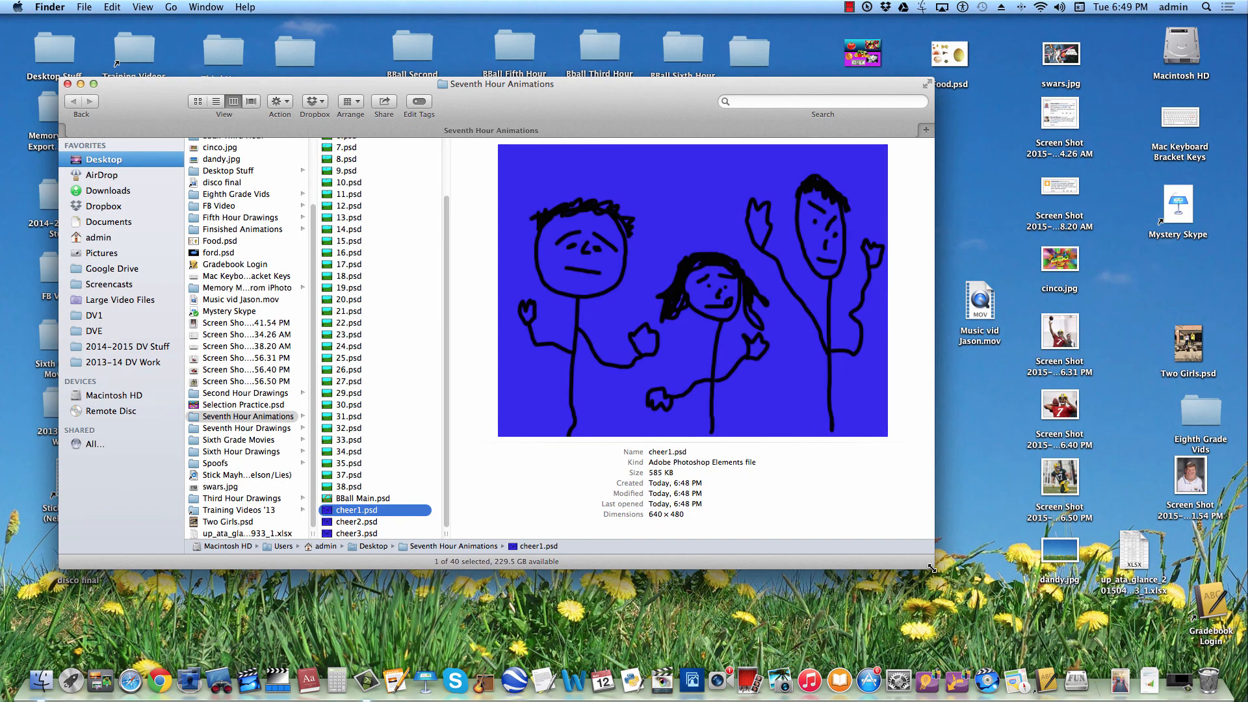
Step: Flip repeatedly back and forth through the previews of cheer1.psd, cheer2.psd and cheer3.psd to check the animated motion
{"action": "key", "text": "Down"}
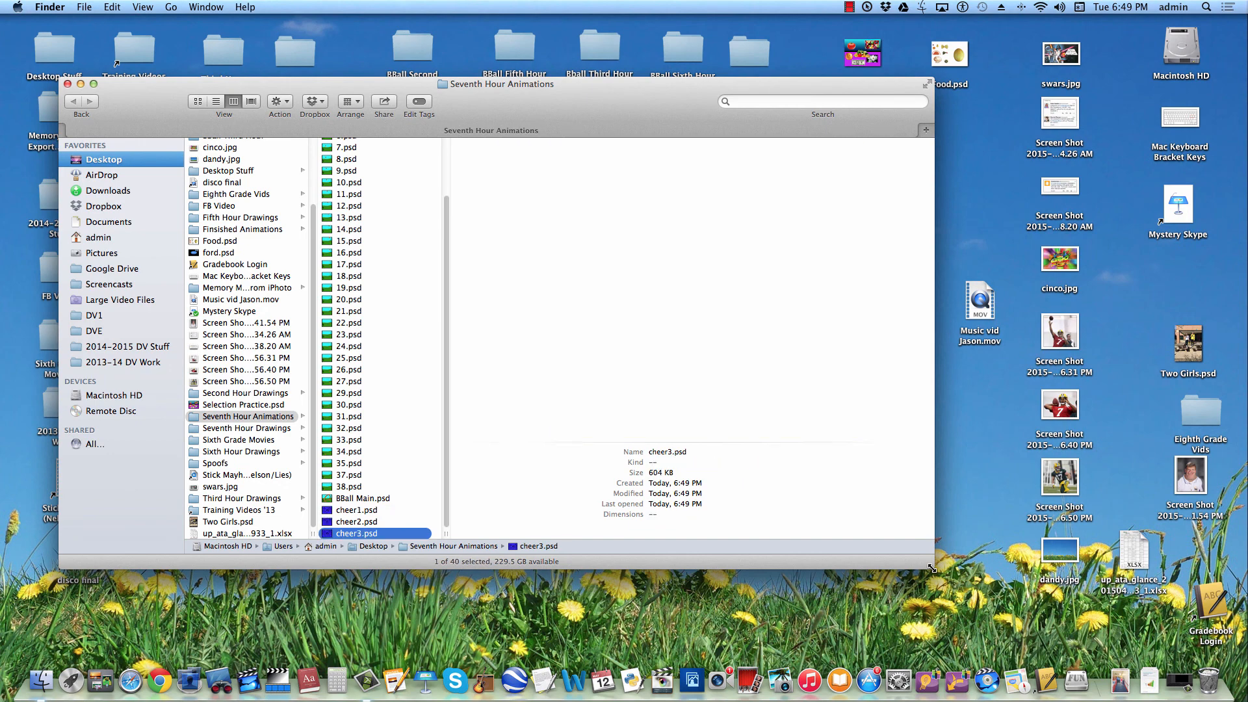
{"action": "key", "text": "Up"}
{"action": "key", "text": "Down"}
{"action": "key", "text": "Down"}
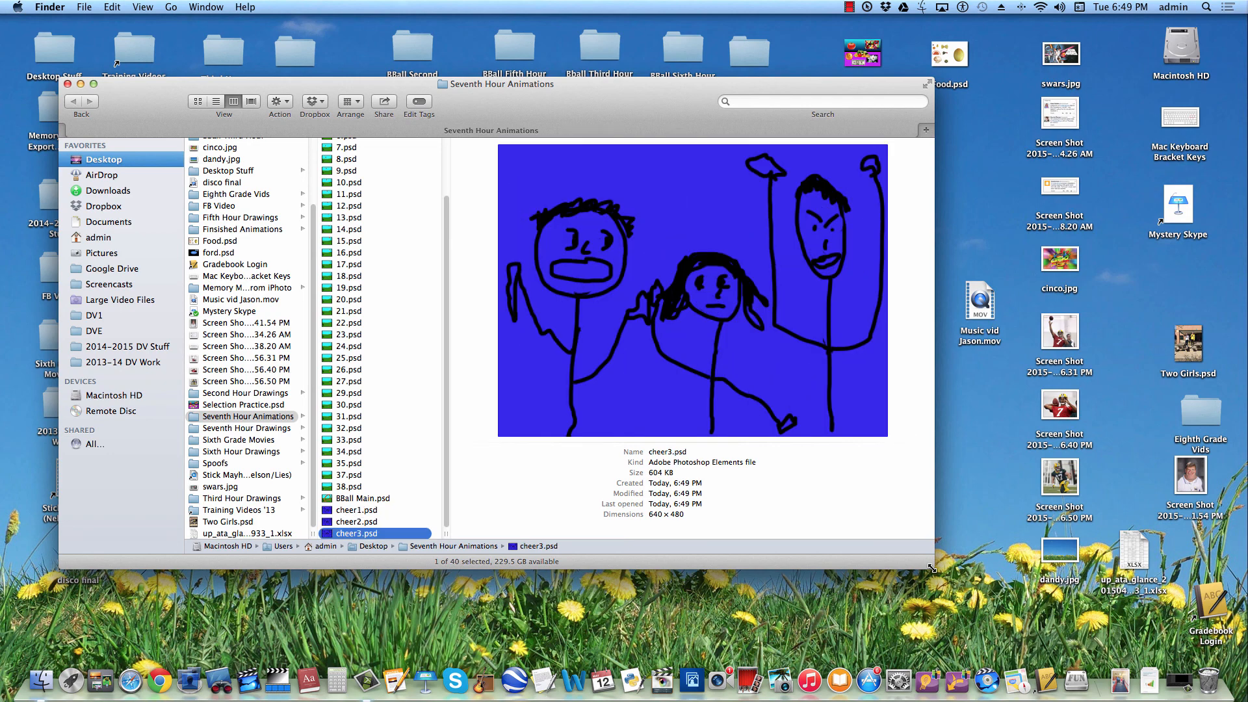
{"action": "key", "text": "Up"}
{"action": "key", "text": "Up"}
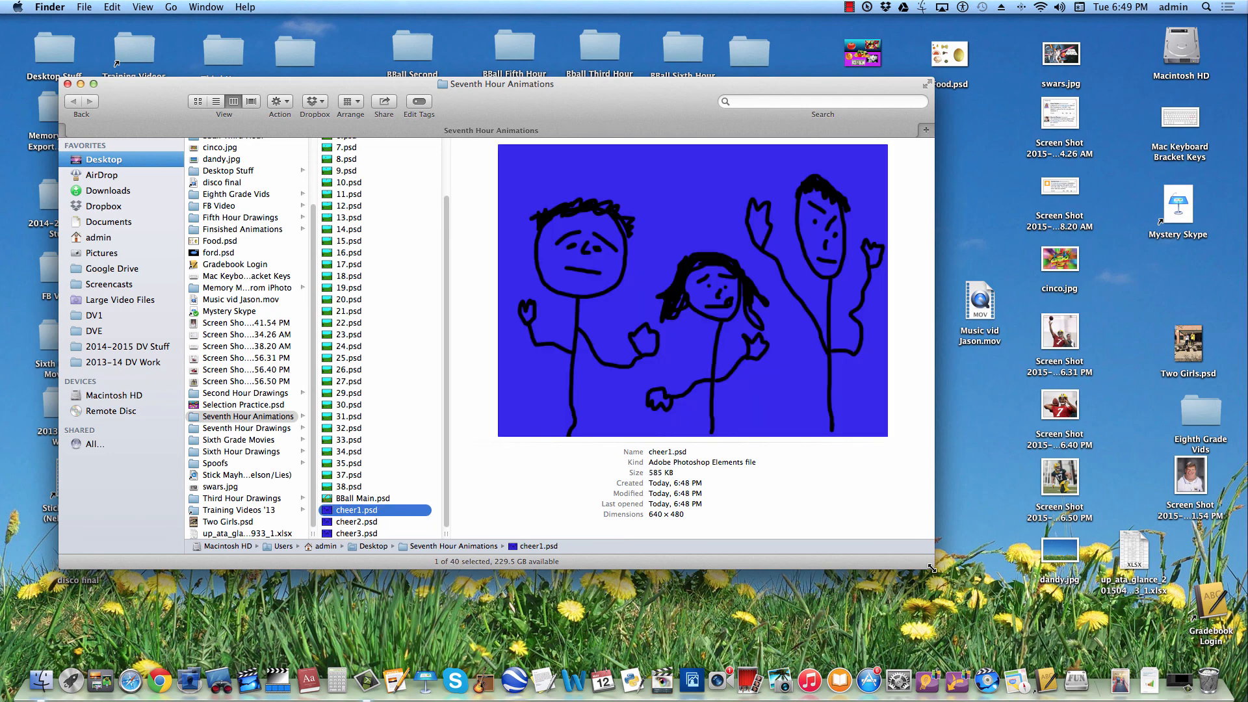
{"action": "key", "text": "Down"}
{"action": "key", "text": "Down"}
{"action": "key", "text": "Up"}
{"action": "key", "text": "Up"}
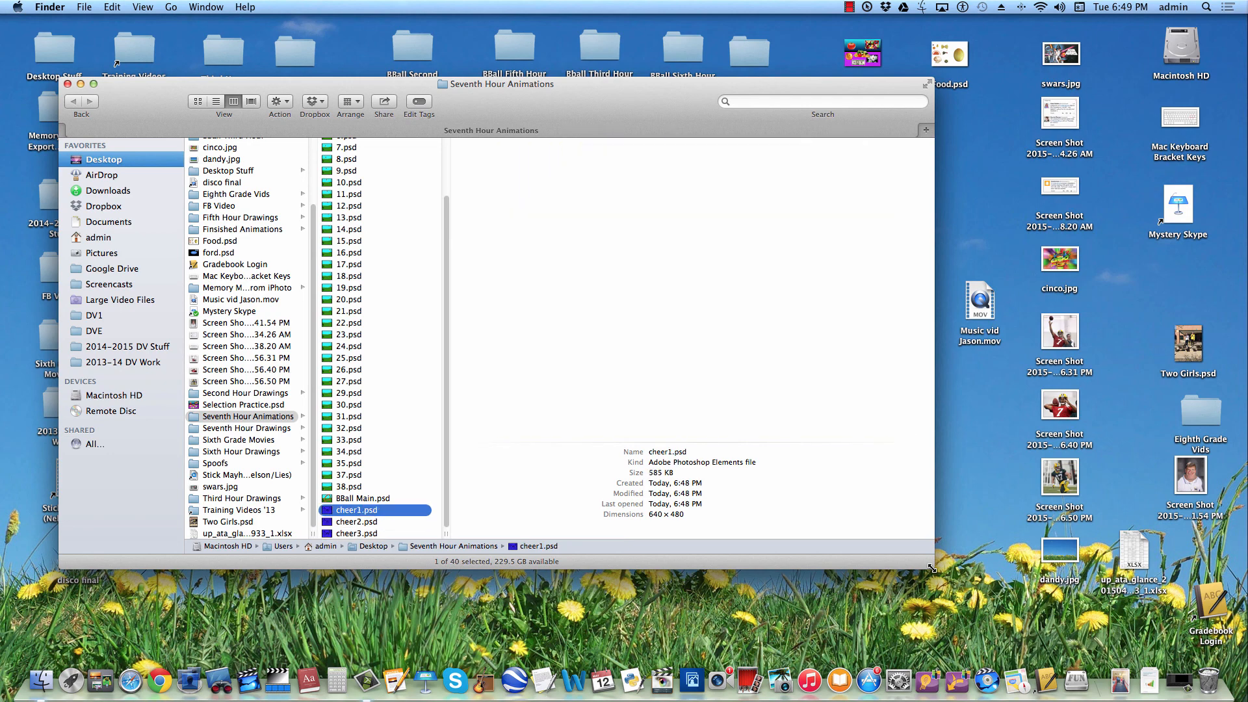
{"action": "key", "text": "Down"}
{"action": "key", "text": "Down"}
{"action": "key", "text": "Up"}
{"action": "key", "text": "Up"}
{"action": "key", "text": "Down"}
{"action": "key", "text": "Down"}
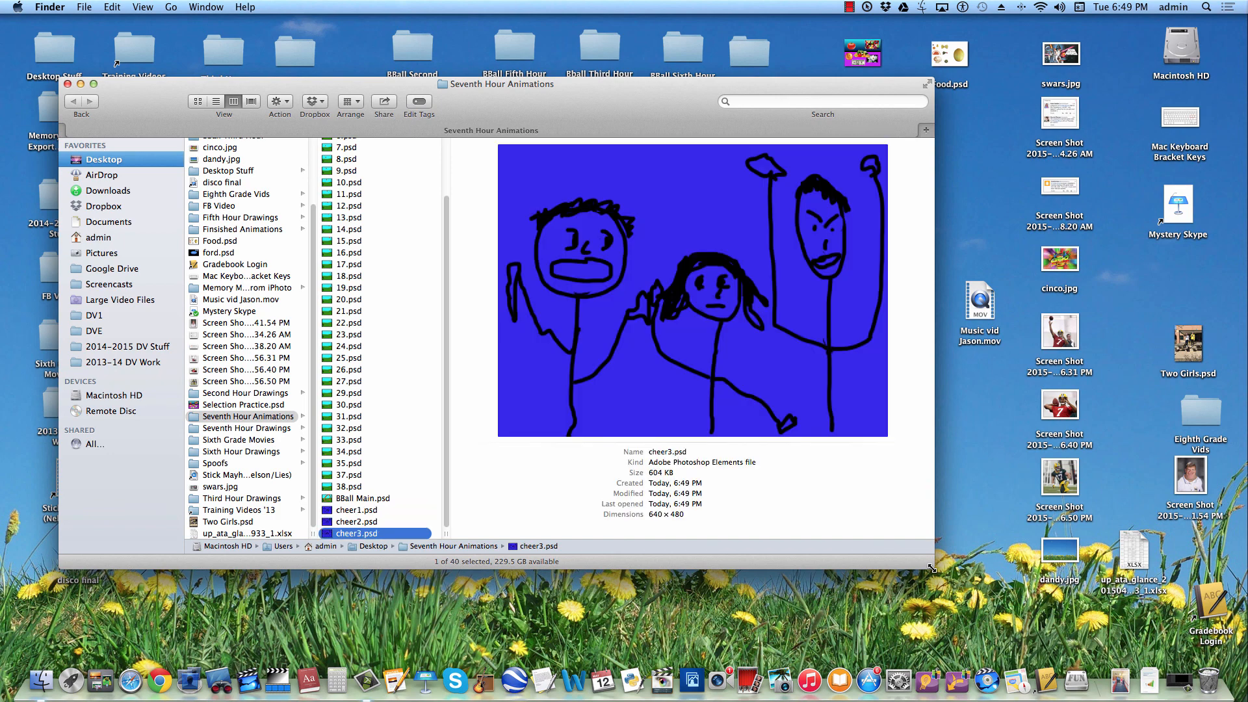
{"action": "key", "text": "Up"}
{"action": "key", "text": "Up"}
{"action": "key", "text": "Down"}
{"action": "key", "text": "Down"}
{"action": "key", "text": "Up"}
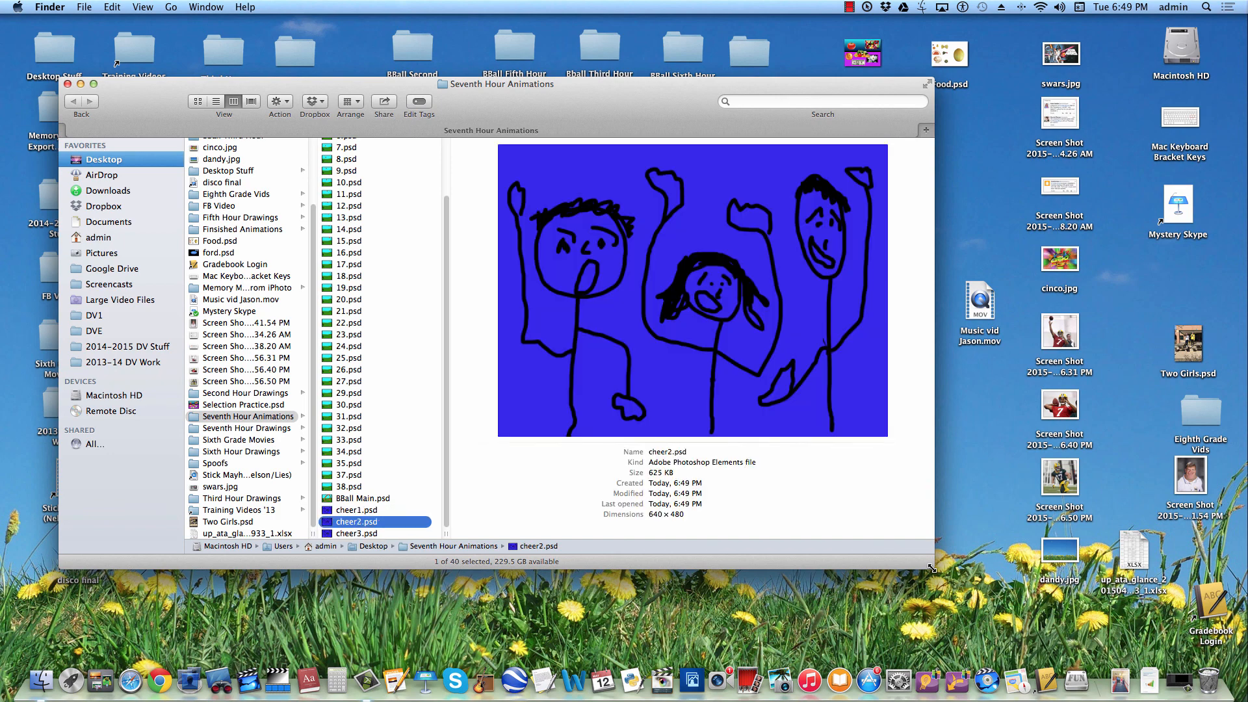
{"action": "key", "text": "Up"}
{"action": "key", "text": "Down"}
{"action": "key", "text": "Down"}
{"action": "key", "text": "Up"}
{"action": "key", "text": "Up"}
{"action": "key", "text": "Down"}
{"action": "key", "text": "Down"}
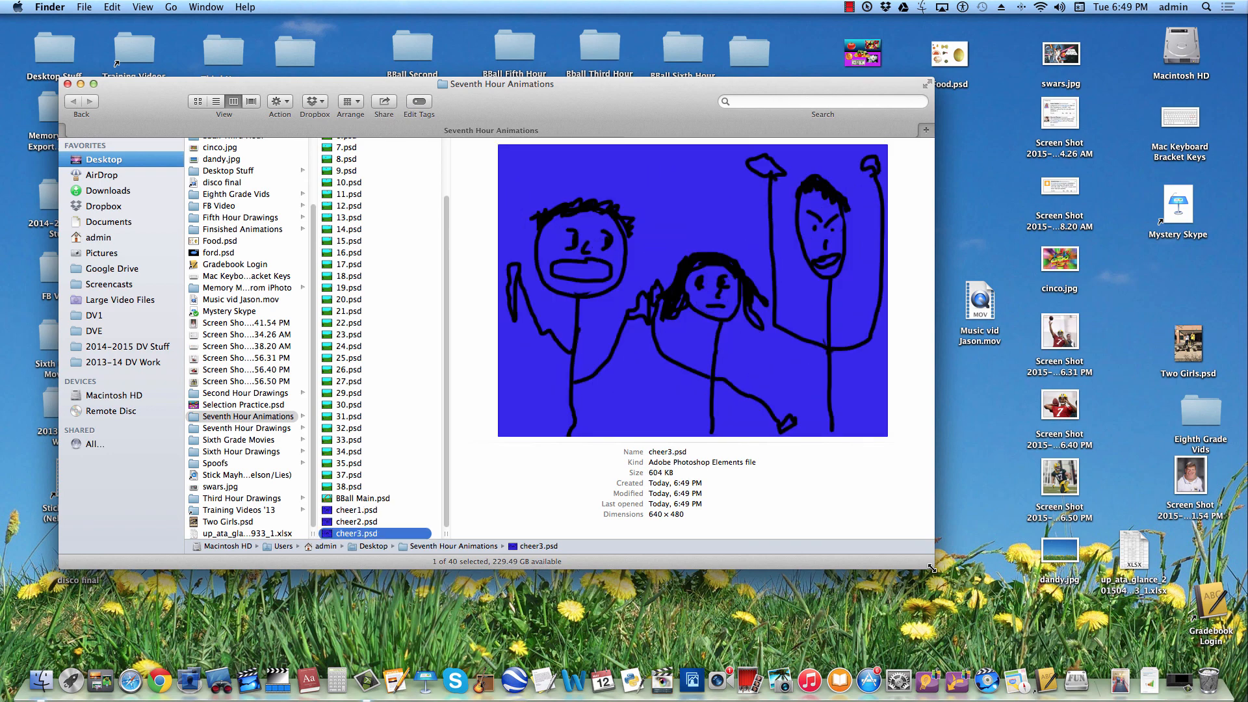
{"action": "key", "text": "Up"}
{"action": "key", "text": "Up"}
{"action": "key", "text": "Down"}
{"action": "key", "text": "Down"}
{"action": "key", "text": "Up"}
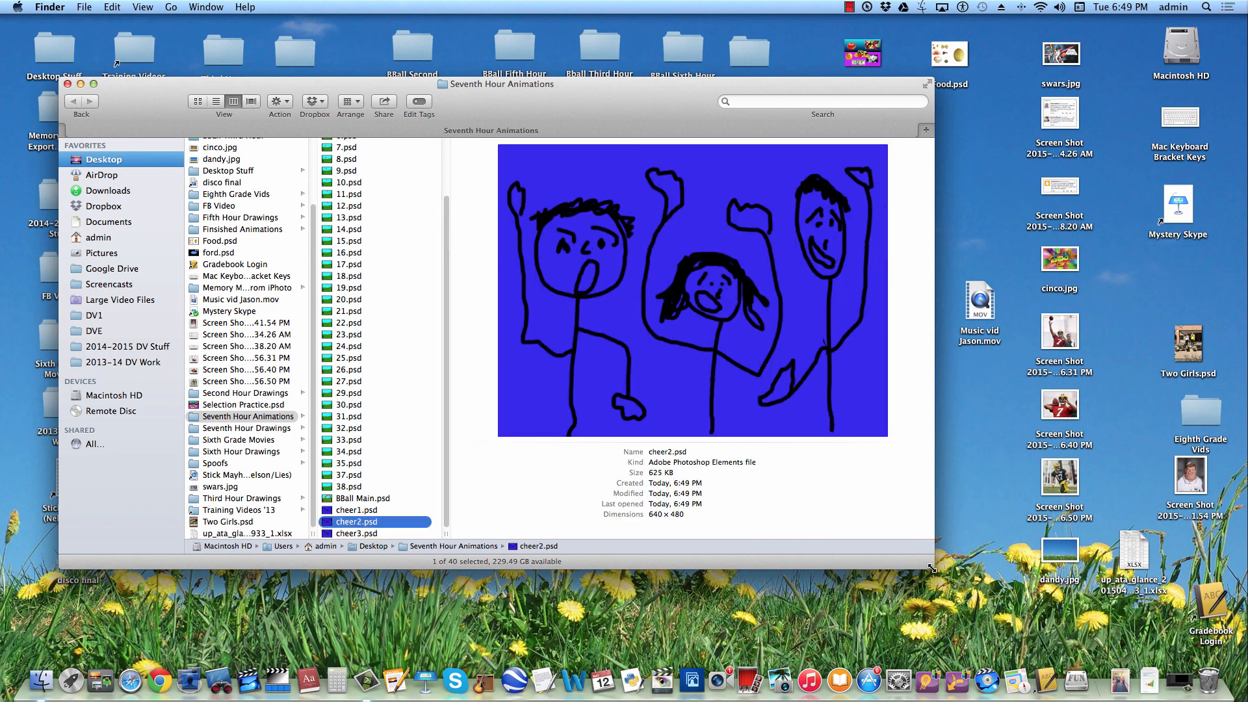
{"action": "key", "text": "Up"}
{"action": "key", "text": "Down"}
{"action": "key", "text": "Down"}
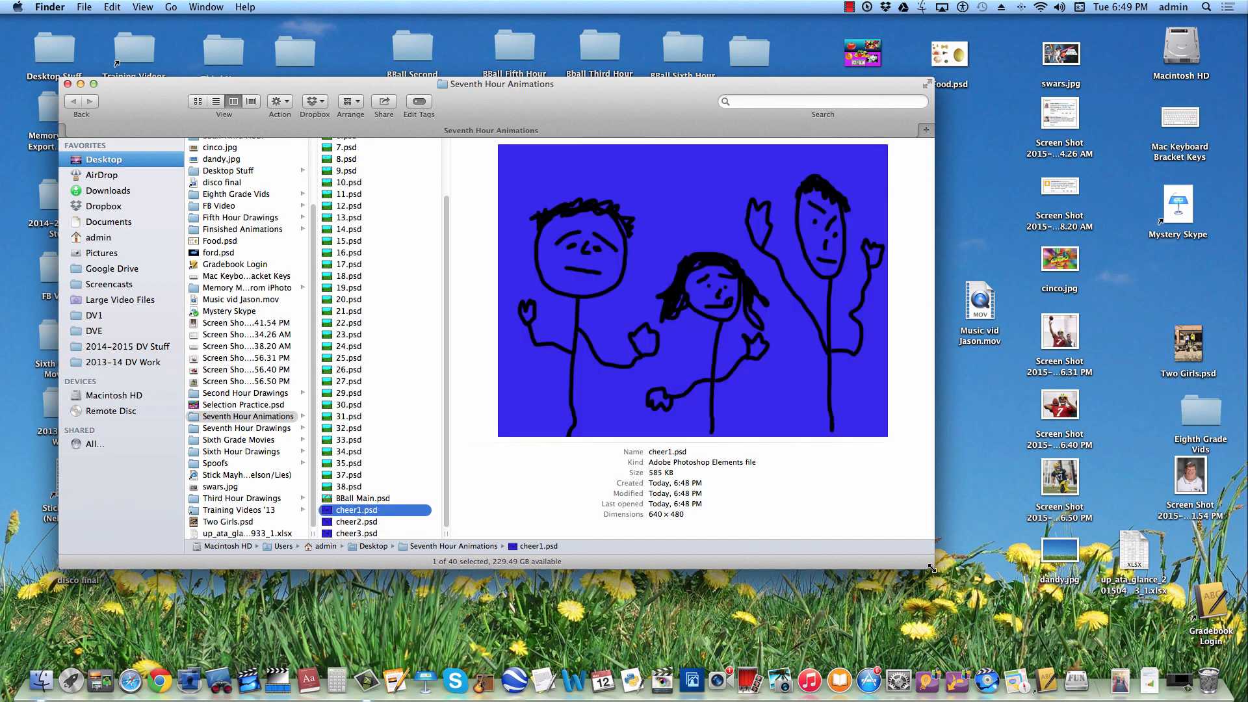
{"action": "key", "text": "Up"}
{"action": "key", "text": "Down"}
{"action": "key", "text": "Up"}
{"action": "key", "text": "Up"}
{"action": "key", "text": "Down"}
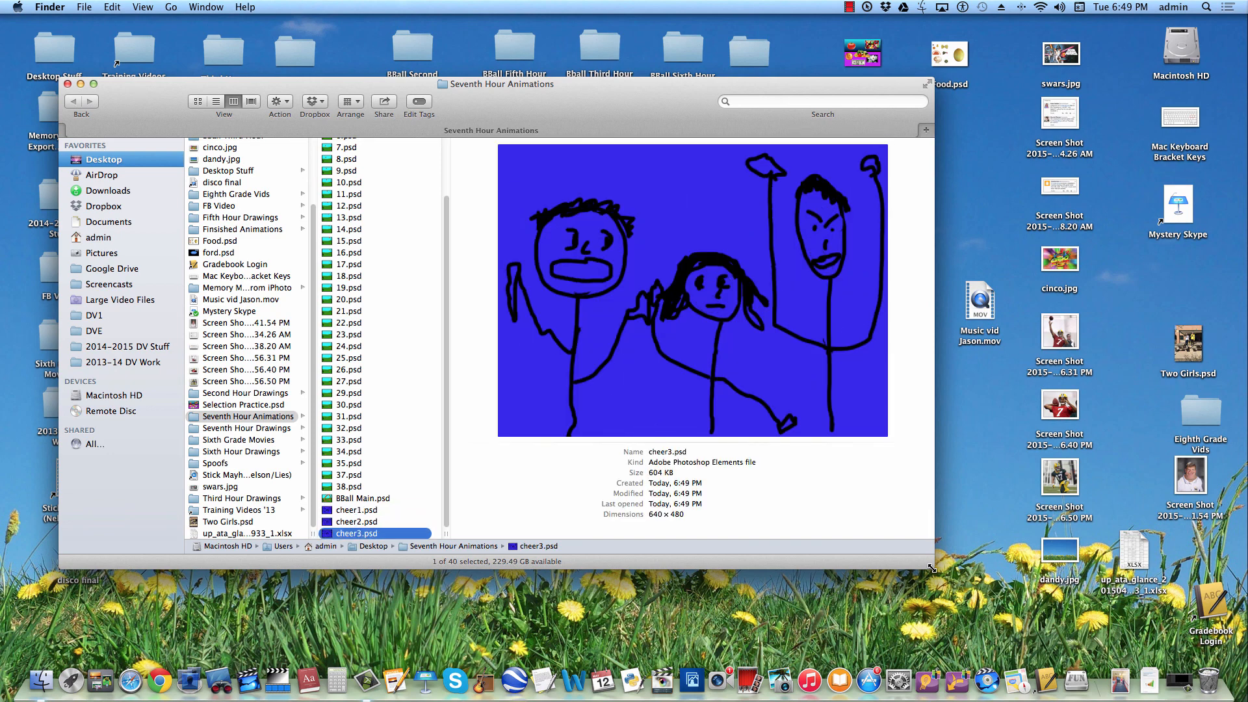
{"action": "key", "text": "Up"}
{"action": "key", "text": "Down"}
{"action": "key", "text": "Down"}
{"action": "key", "text": "Up"}
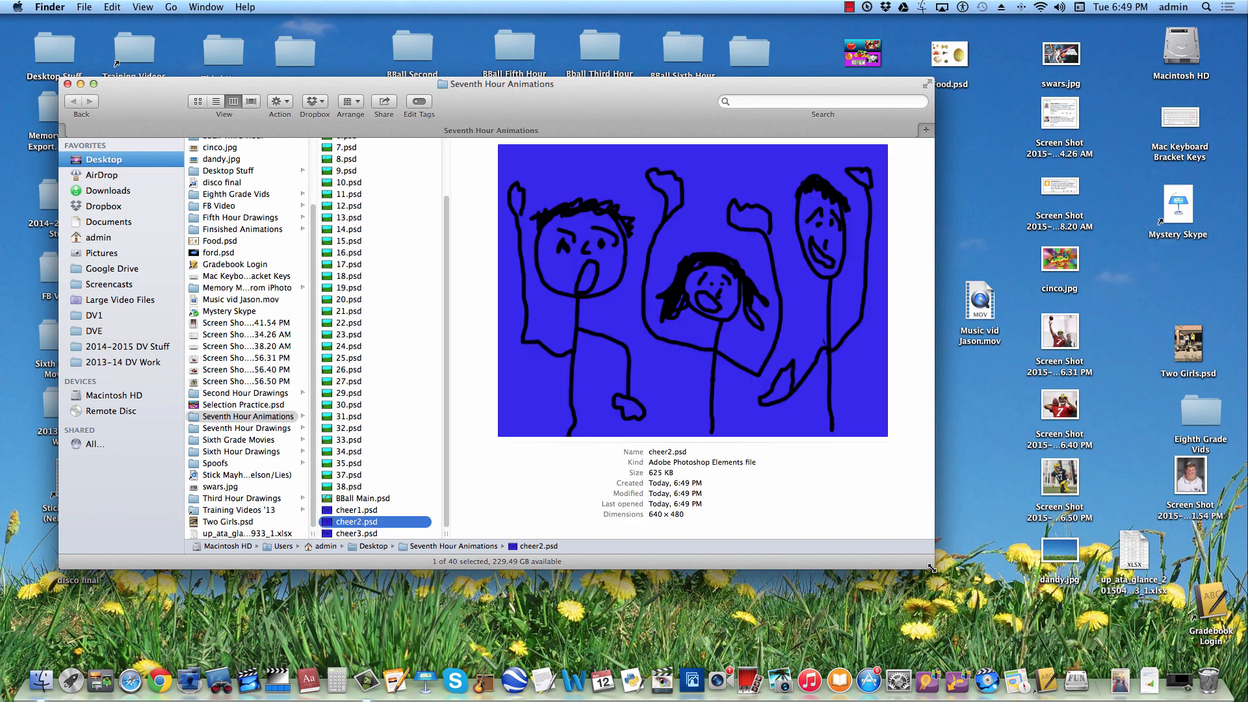
{"action": "key", "text": "Up"}
{"action": "key", "text": "Down"}
{"action": "key", "text": "Down"}
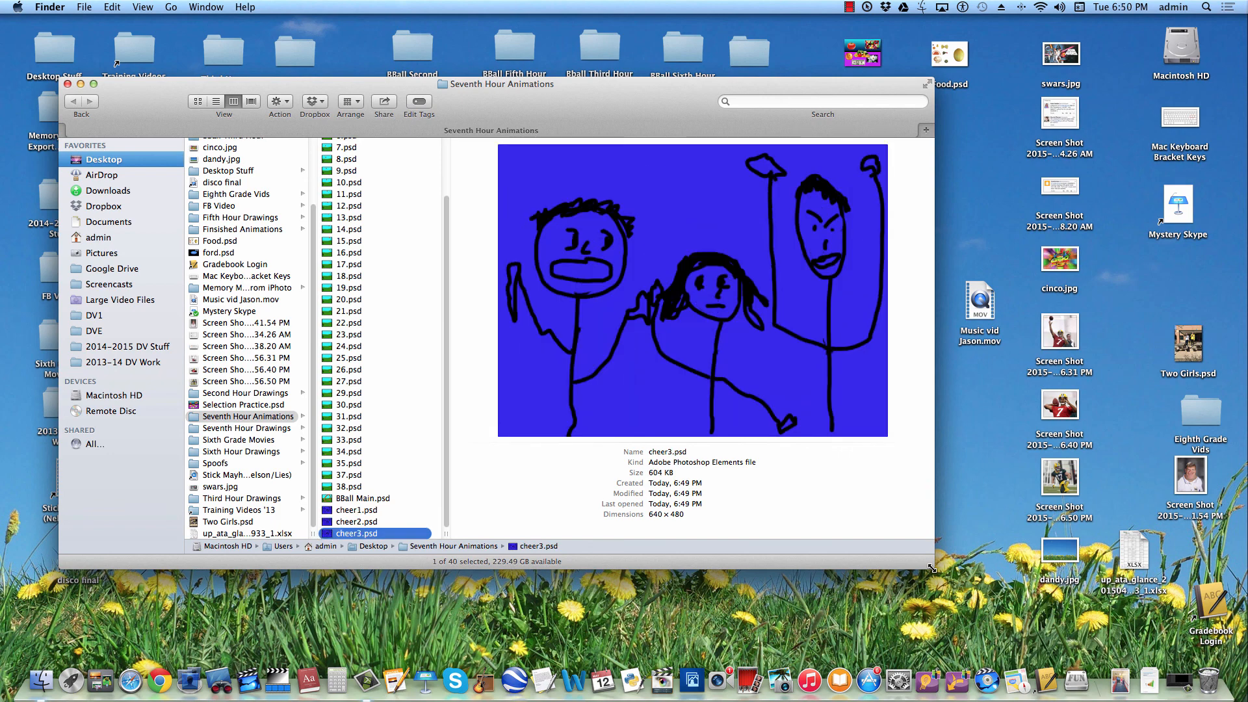